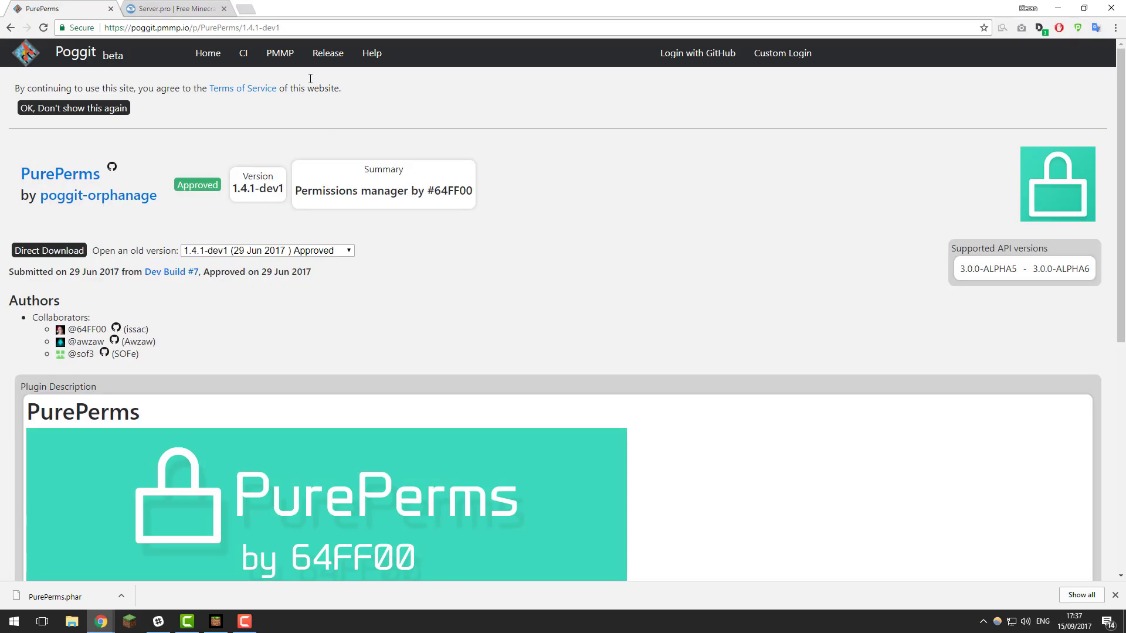
# Download the PurePerms 1.4.1-dev1 plugin from its Poggit page
pyautogui.click(273, 28)
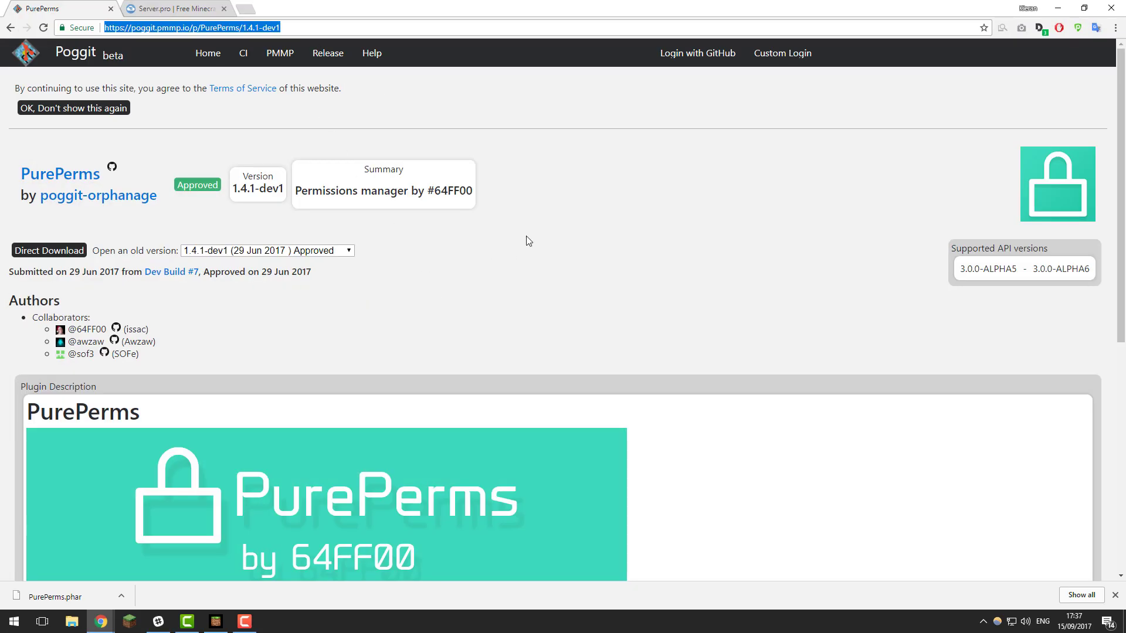
pyautogui.click(67, 254)
pyautogui.click(468, 295)
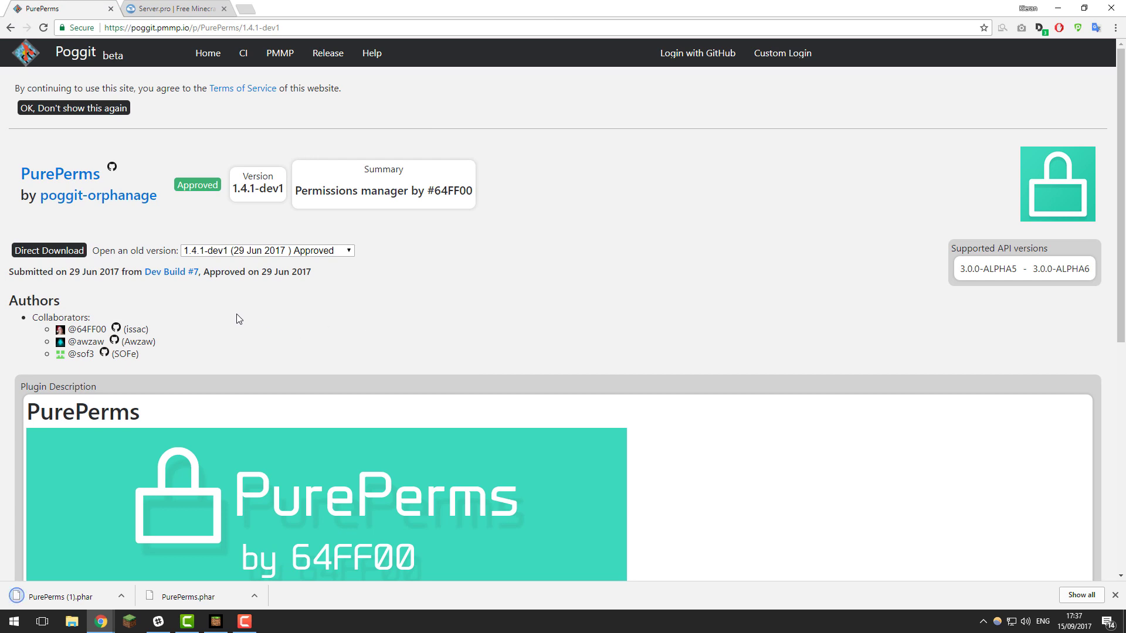
# Switch to the Server.pro control panel, check the server software types and versions offered for reinstalling, and return to the server overview
pyautogui.click(179, 8)
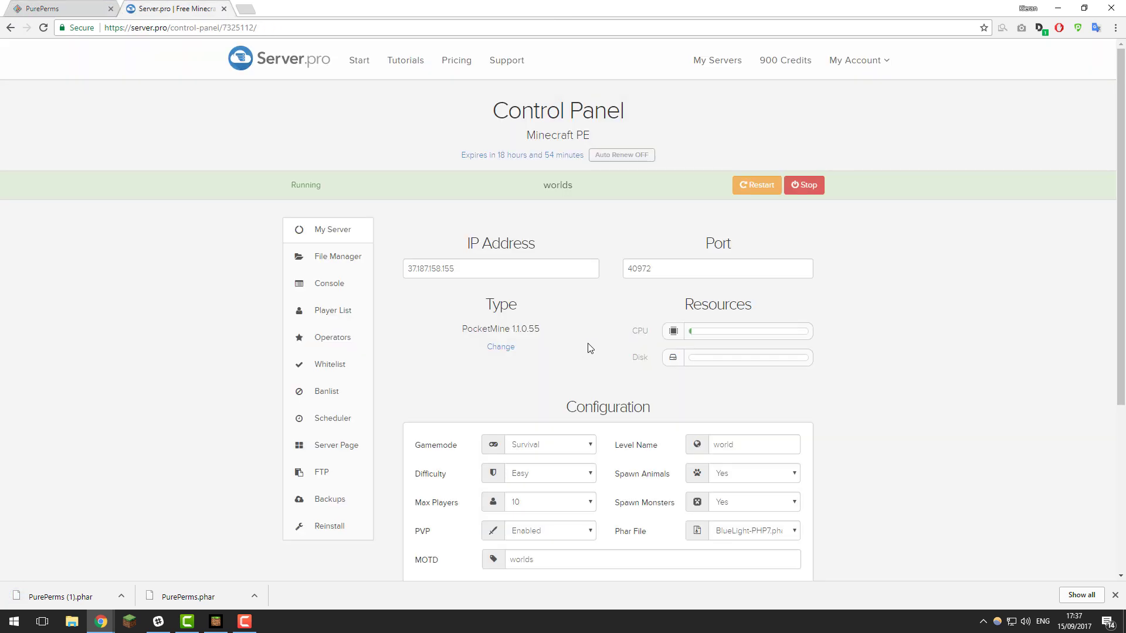
pyautogui.click(501, 348)
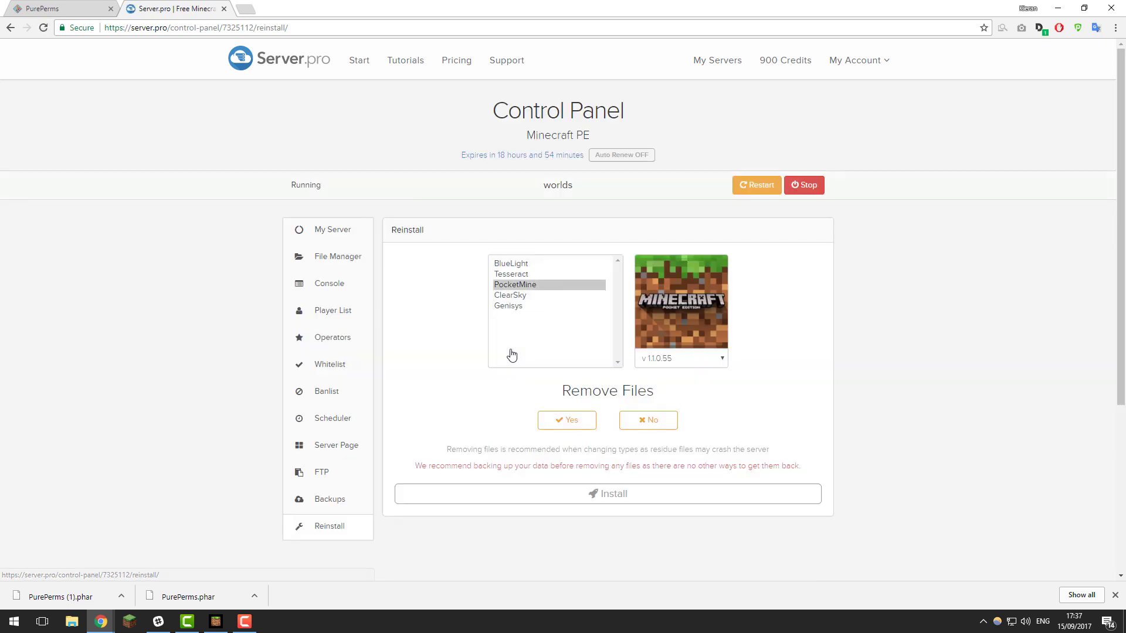
pyautogui.click(667, 365)
pyautogui.click(772, 350)
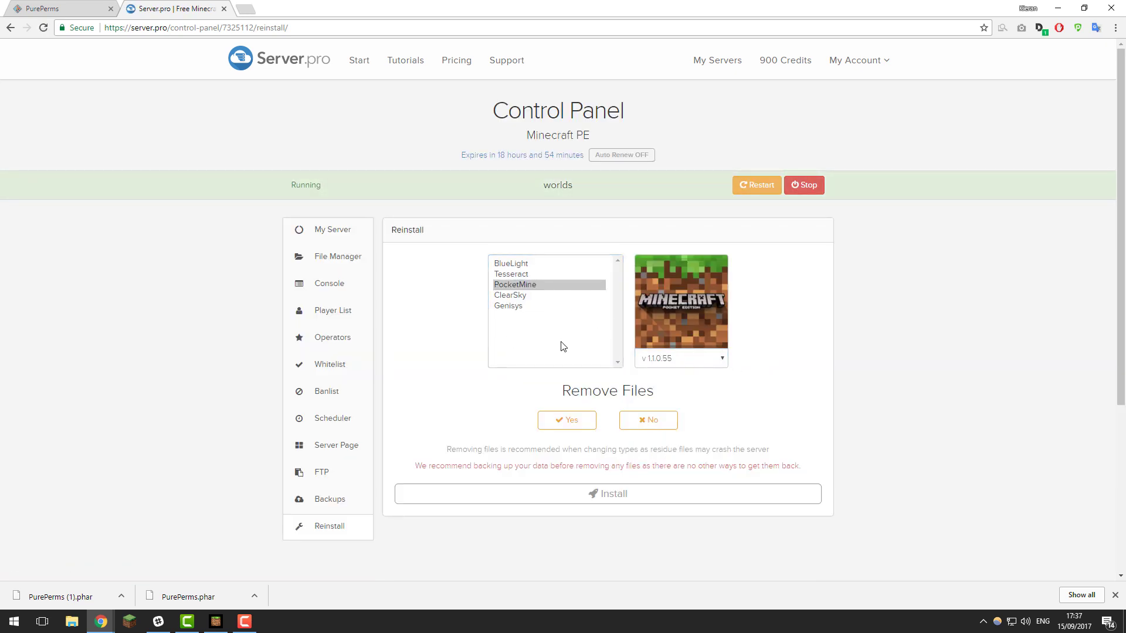
pyautogui.click(311, 229)
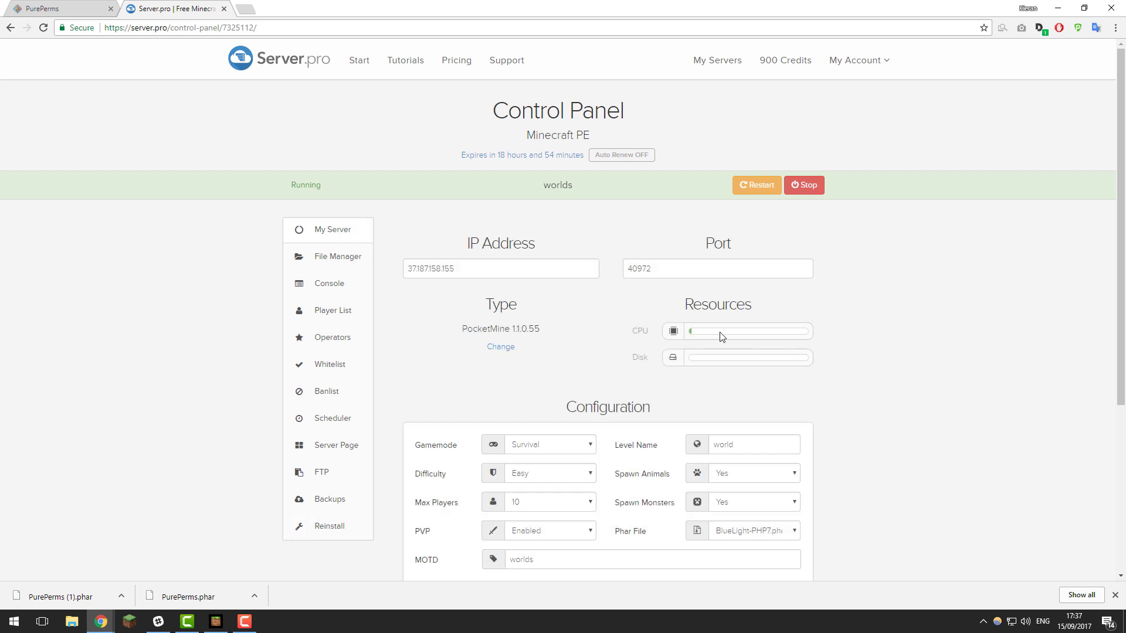
# Upload PurePerms (1).phar from the Downloads folder into the server's plugins folder
pyautogui.click(340, 258)
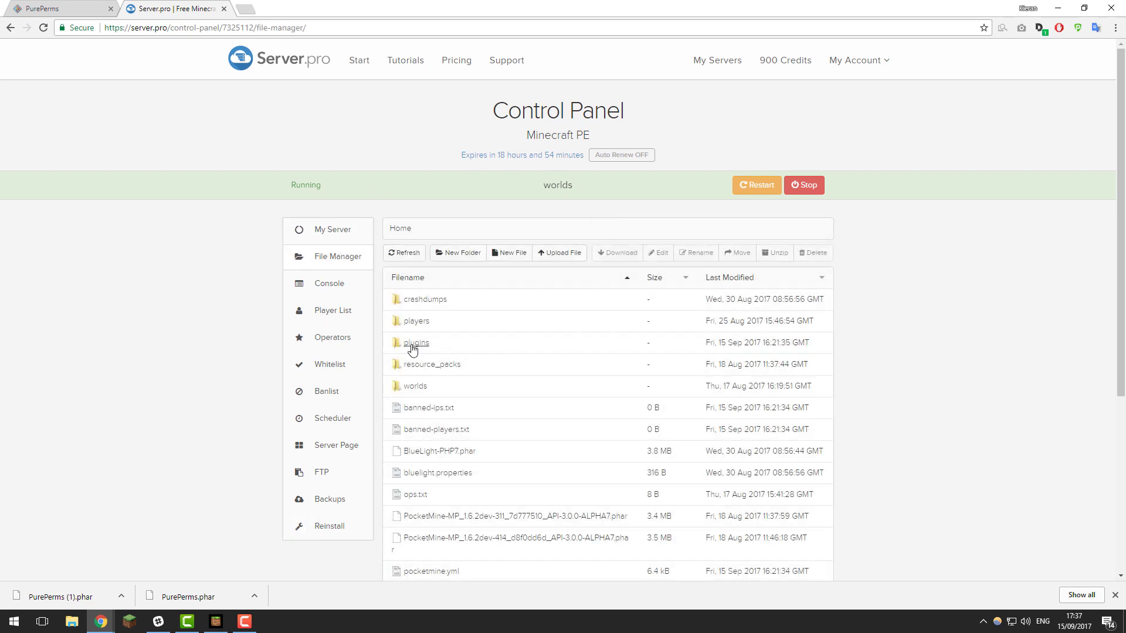
pyautogui.click(412, 344)
pyautogui.click(560, 253)
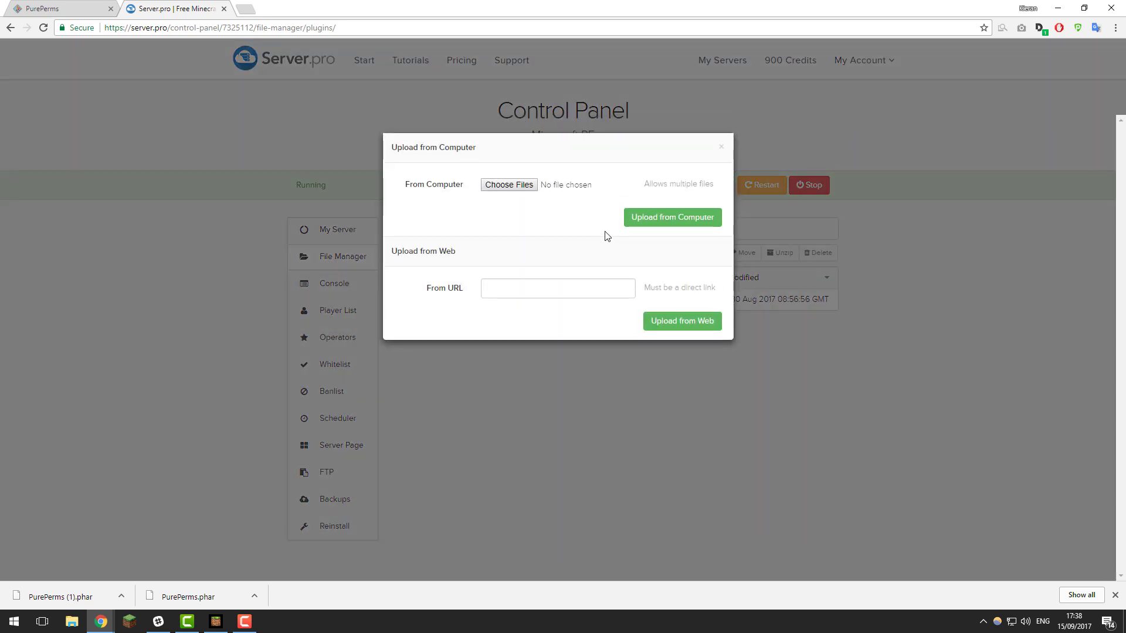
pyautogui.click(509, 185)
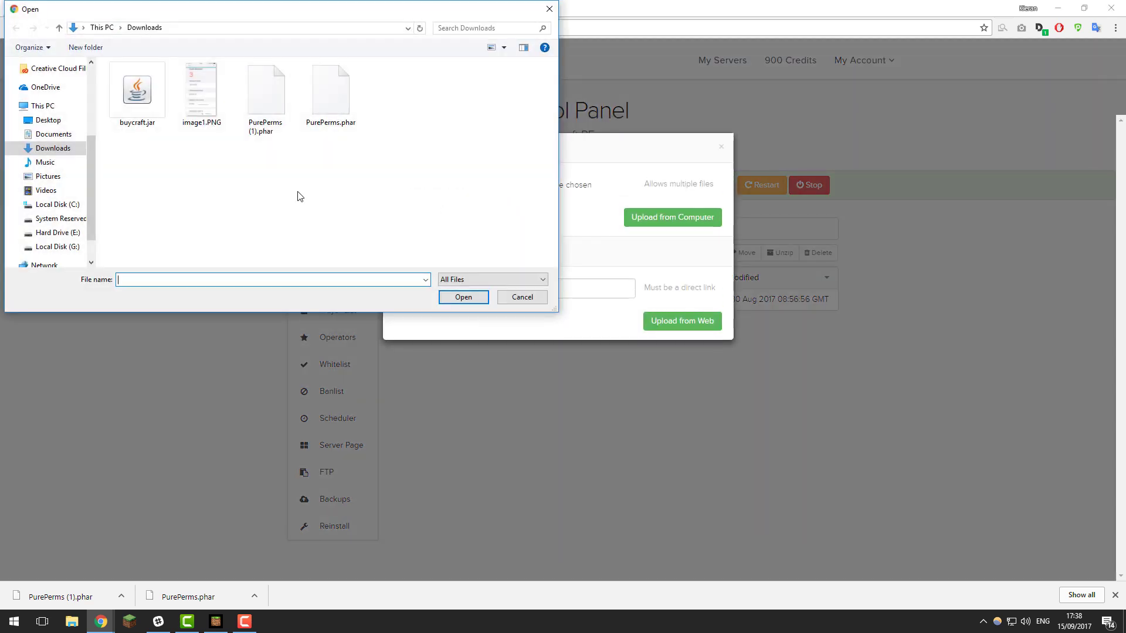
pyautogui.click(286, 117)
pyautogui.click(464, 298)
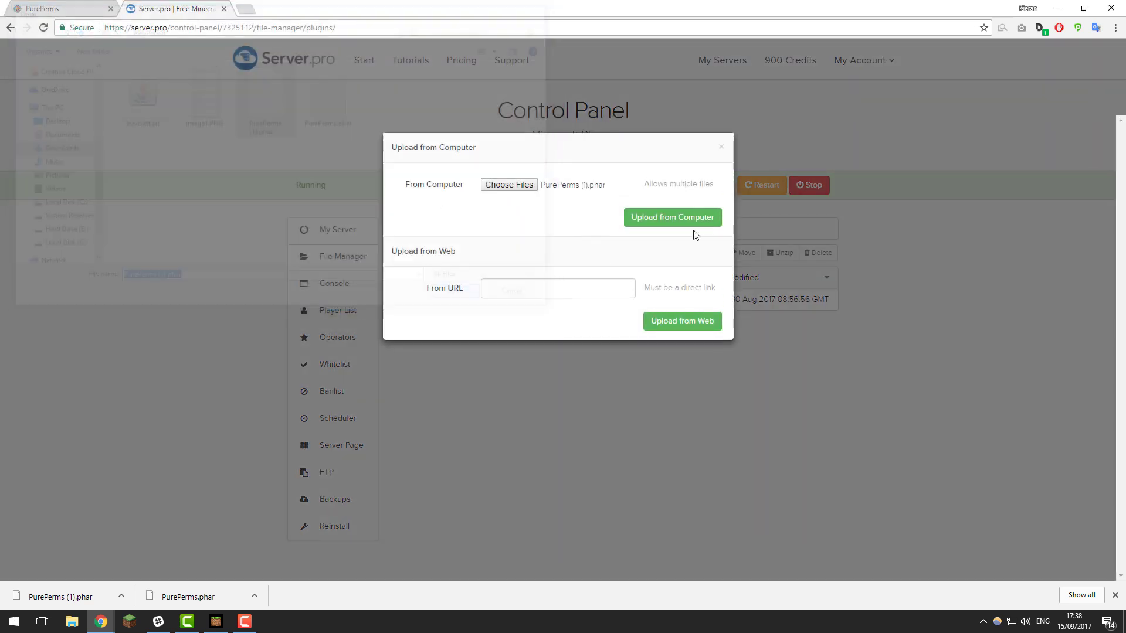
pyautogui.click(672, 218)
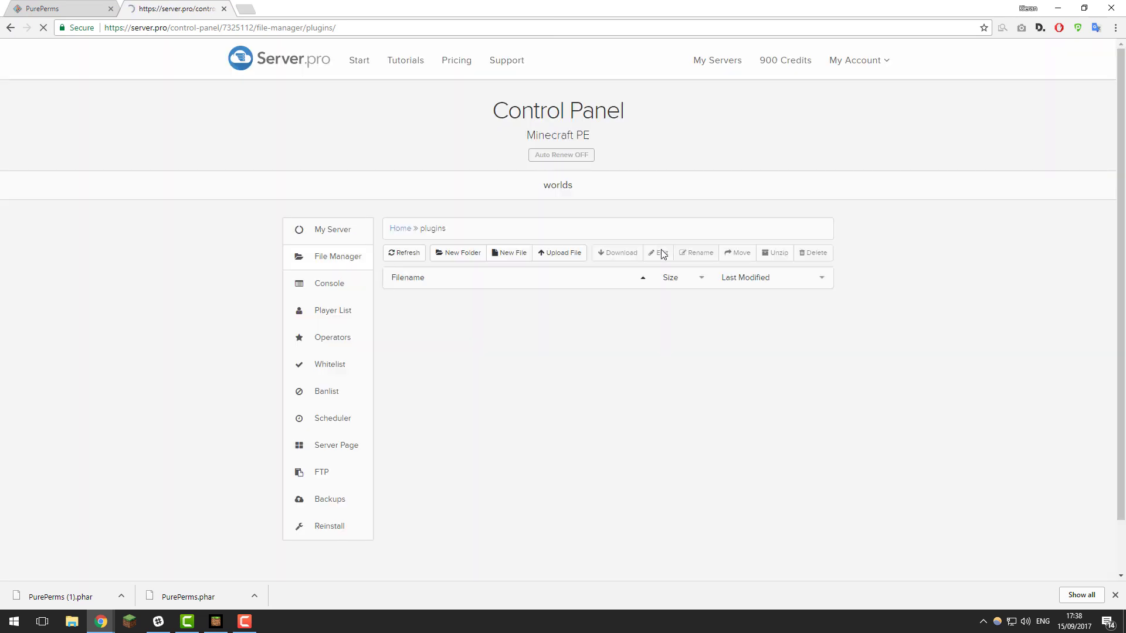
# Restart the server, refresh the plugins listing and open the PurePerms folder
pyautogui.click(756, 185)
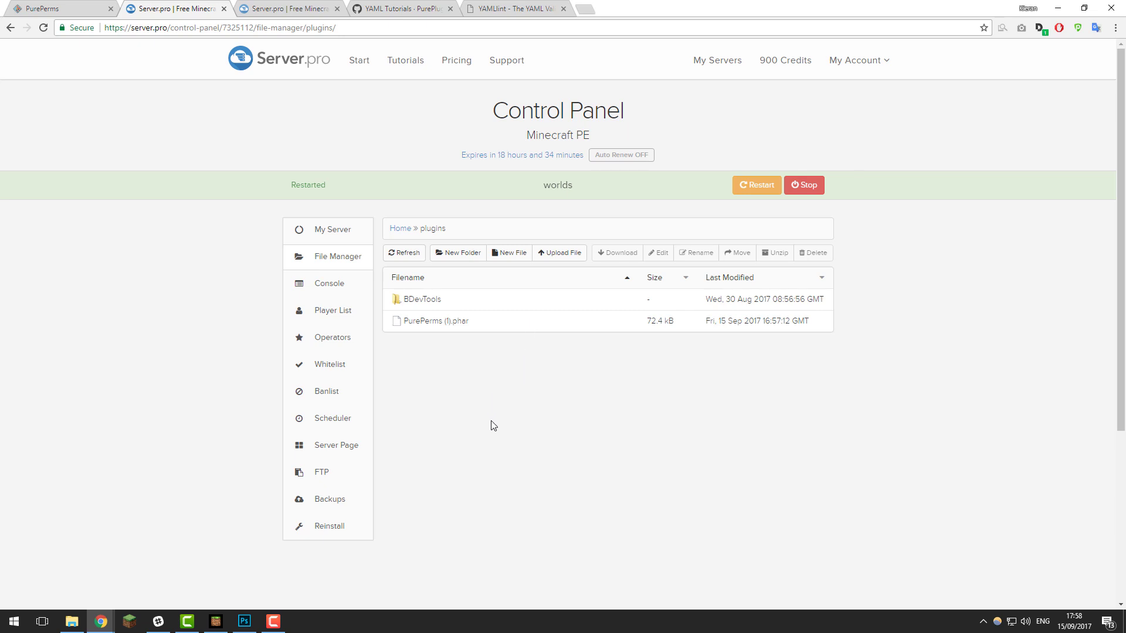
pyautogui.click(408, 258)
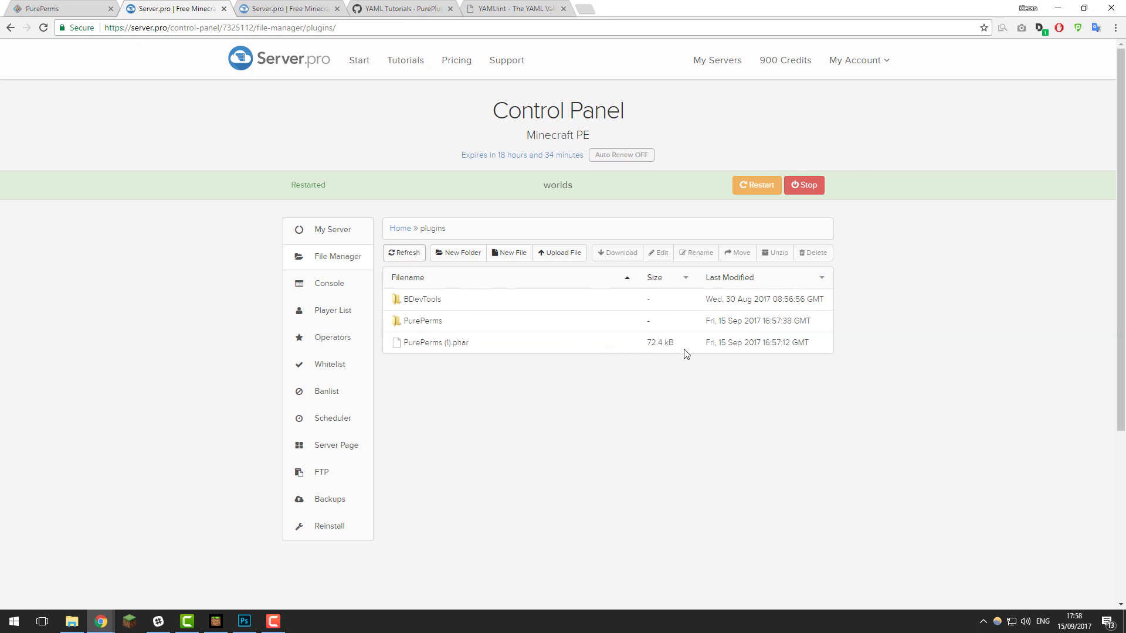
pyautogui.click(431, 323)
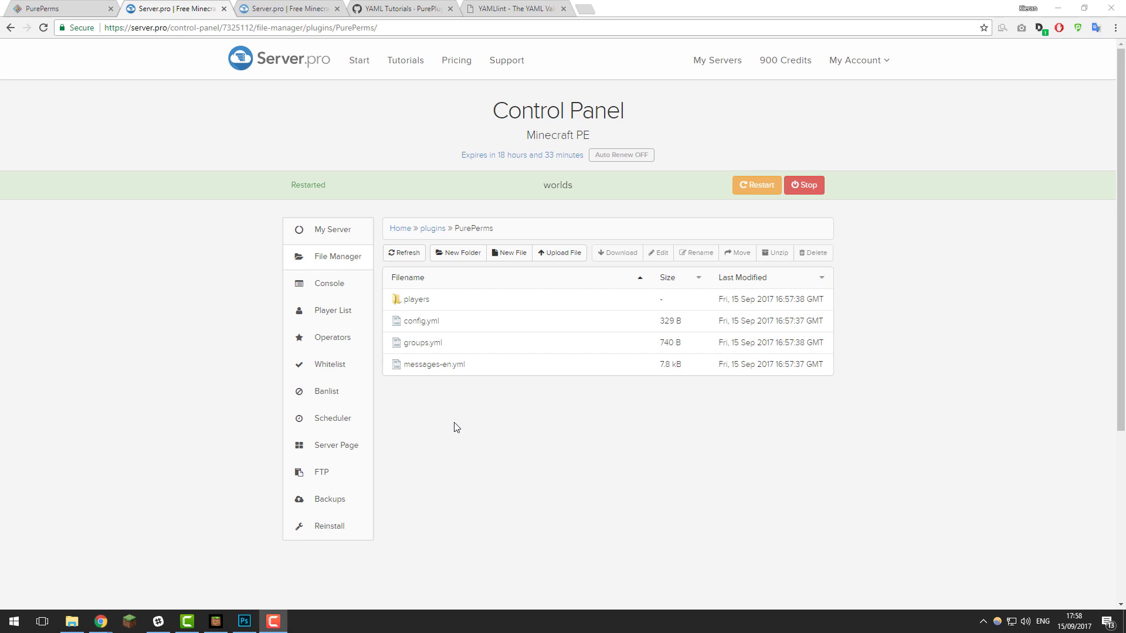
# Review config.yml and messages-en.yml in the PurePerms folder, saving each file
pyautogui.click(423, 321)
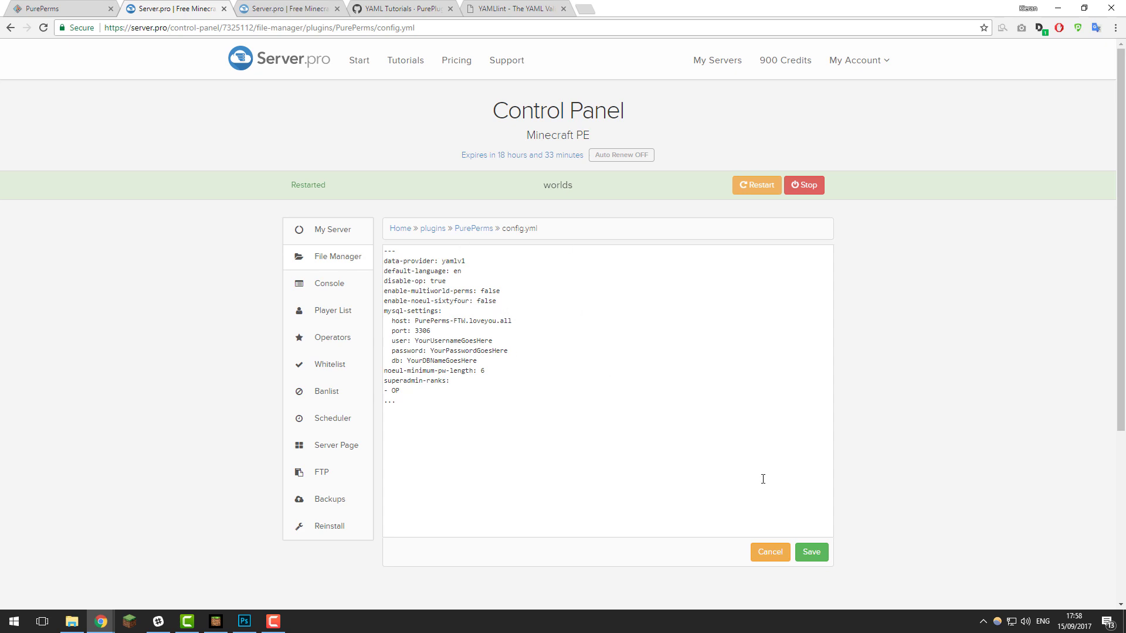
pyautogui.click(815, 557)
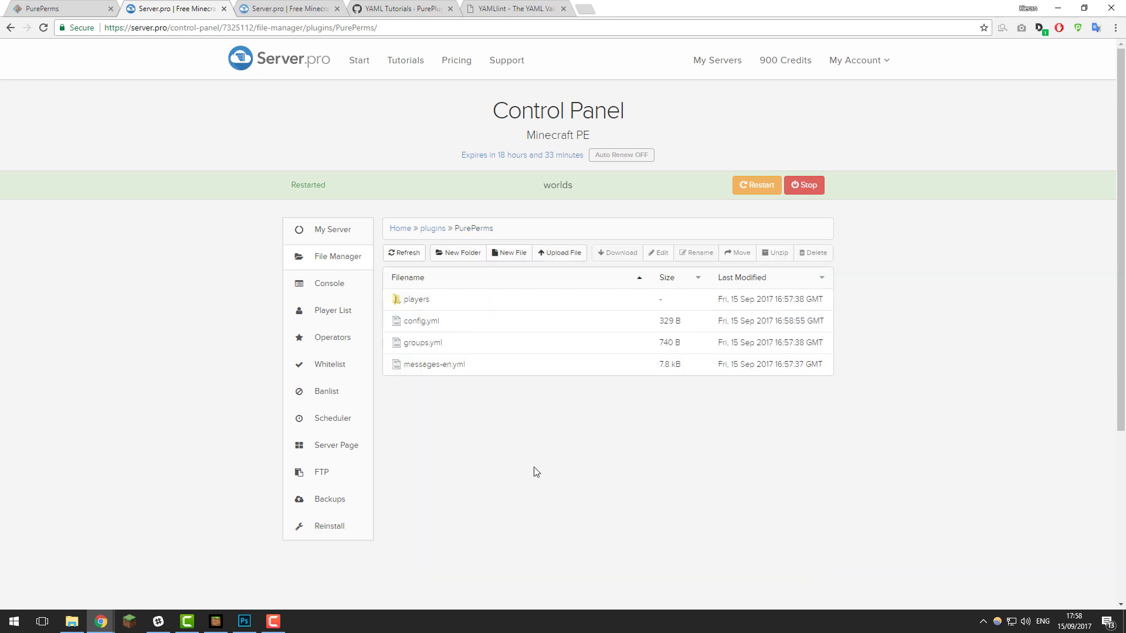
pyautogui.click(444, 367)
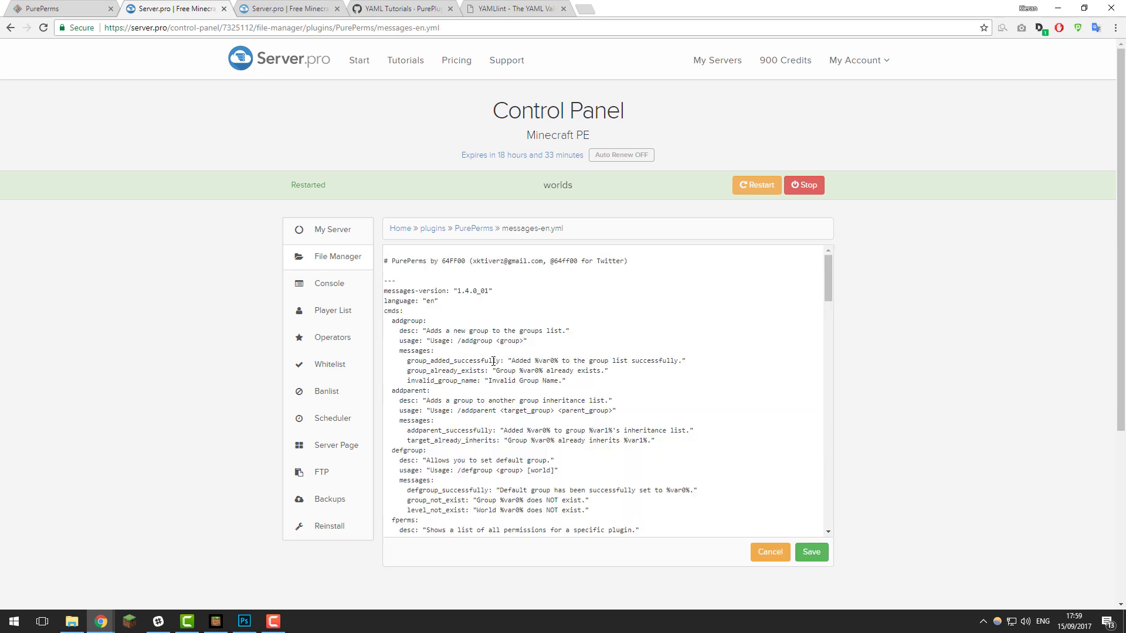
pyautogui.scroll(-5, 510, 362)
pyautogui.scroll(-10, 510, 362)
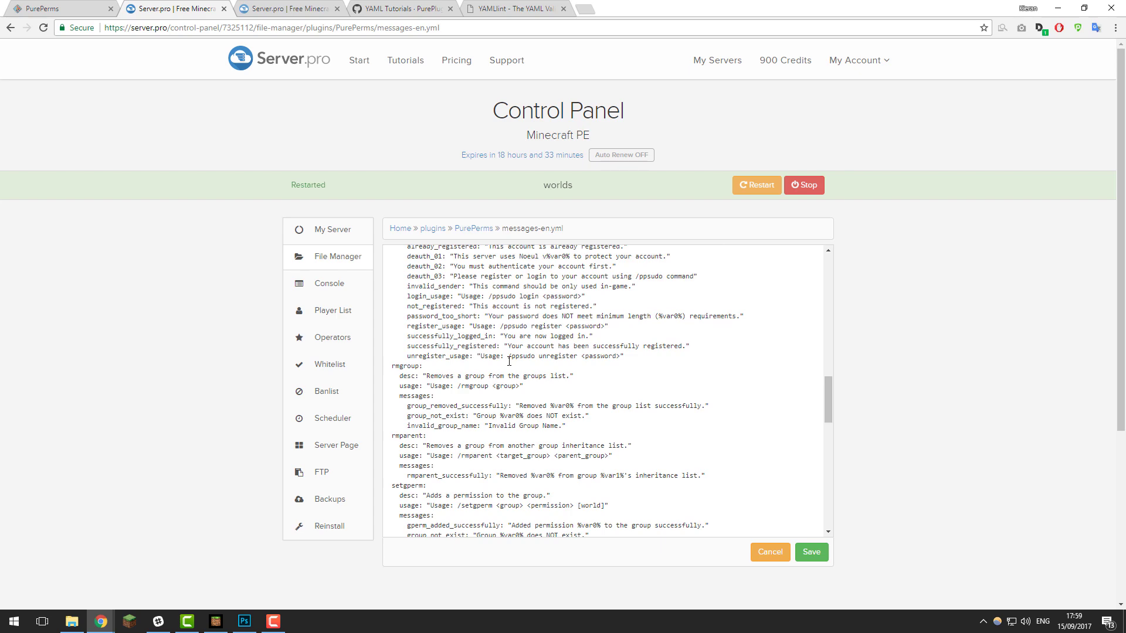
pyautogui.scroll(15, 509, 362)
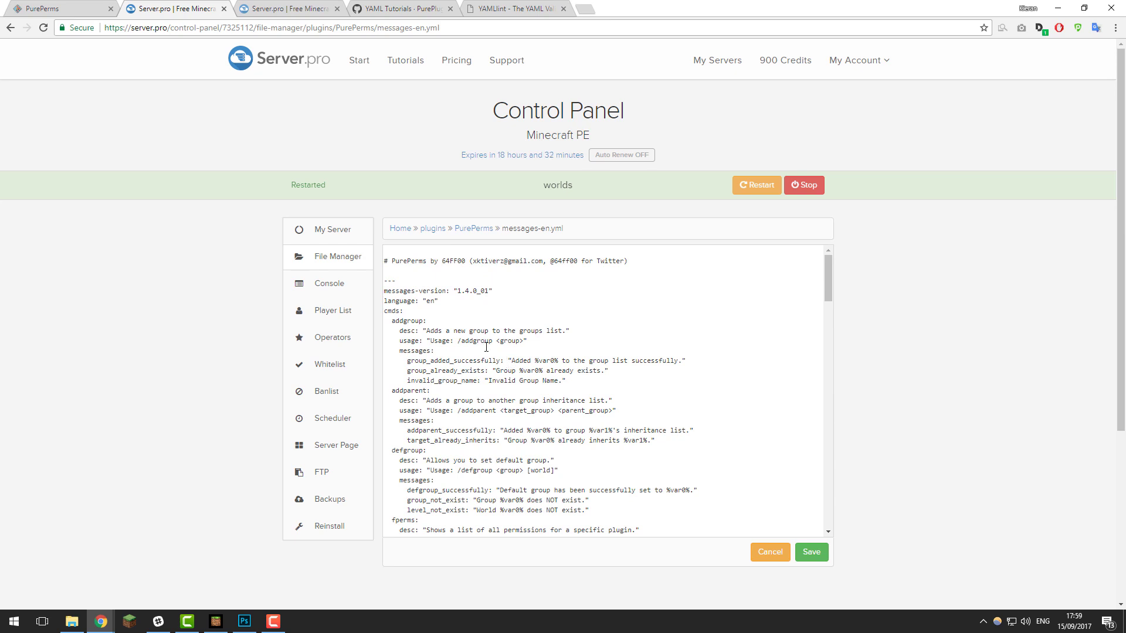
pyautogui.click(811, 552)
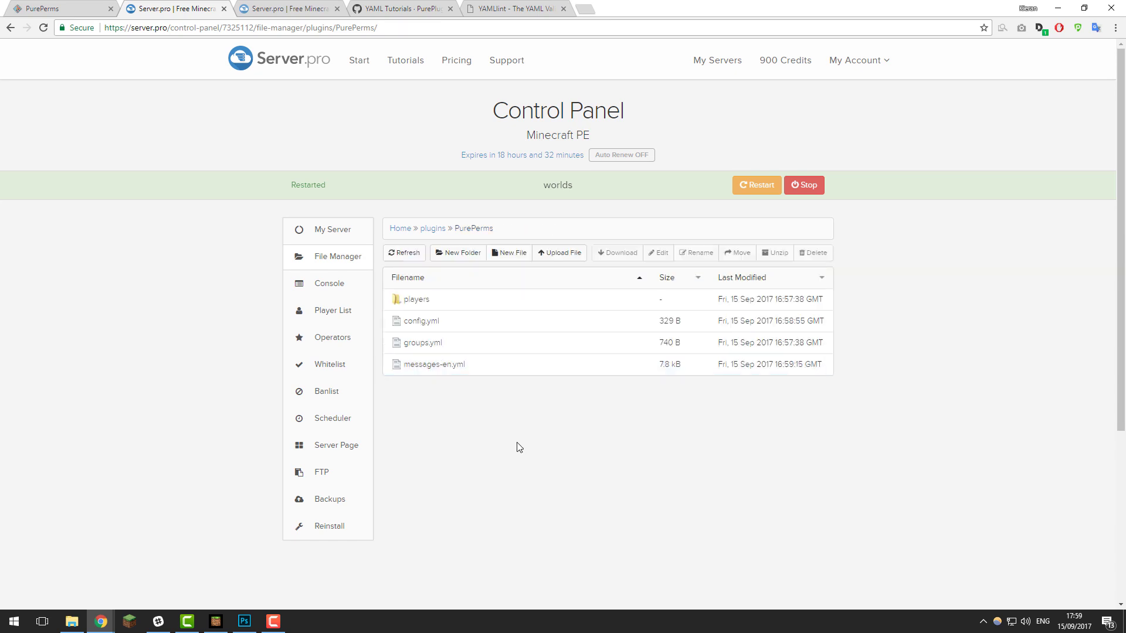
# Open groups.yml in the PurePerms folder and examine the group definitions from Guest to OP
pyautogui.click(434, 345)
pyautogui.scroll(-10, 498, 329)
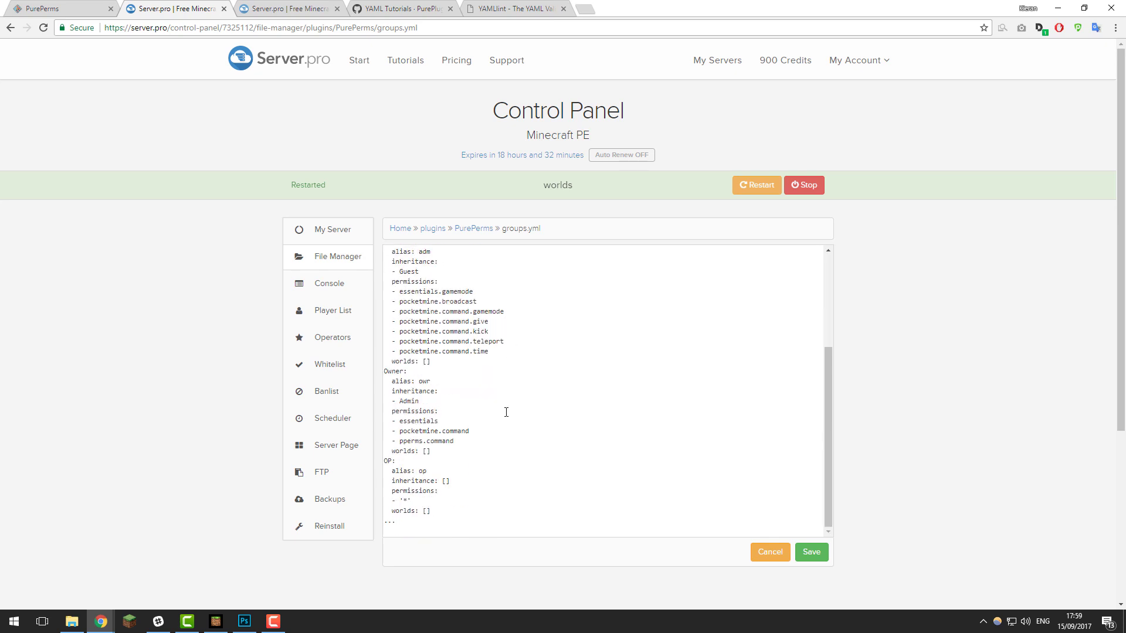
pyautogui.scroll(3, 504, 417)
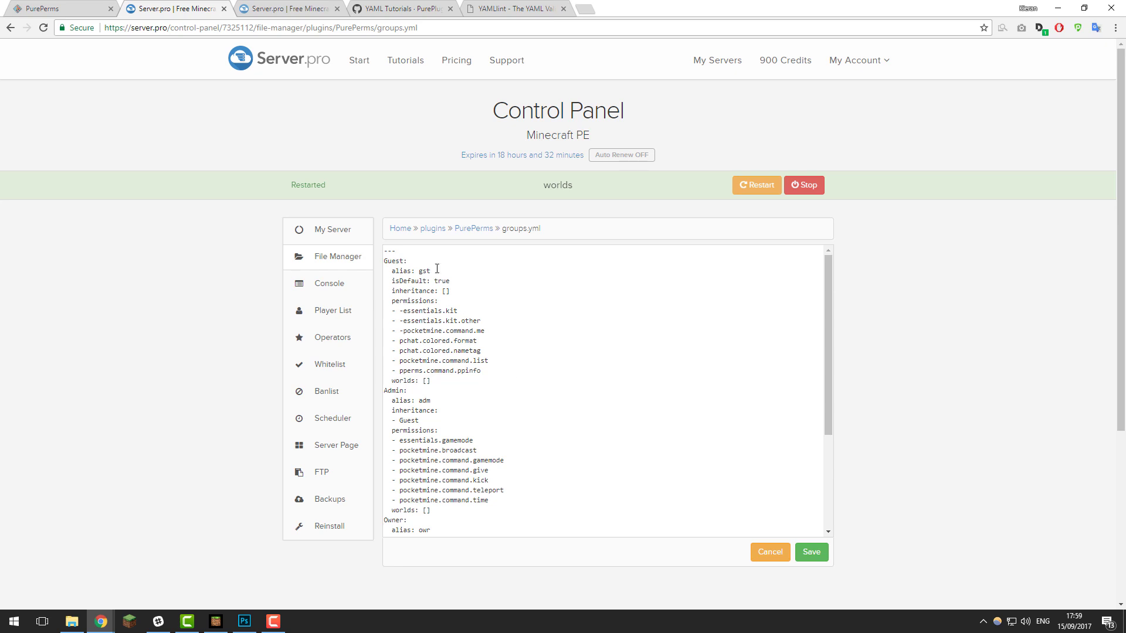
pyautogui.scroll(-3, 399, 409)
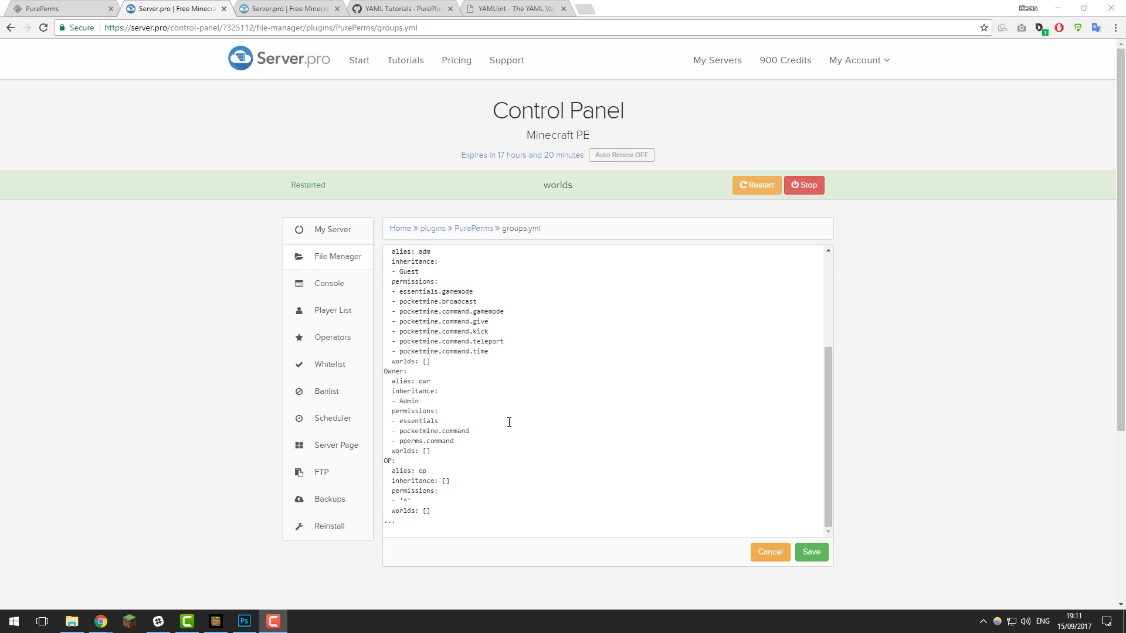
pyautogui.scroll(5, 509, 422)
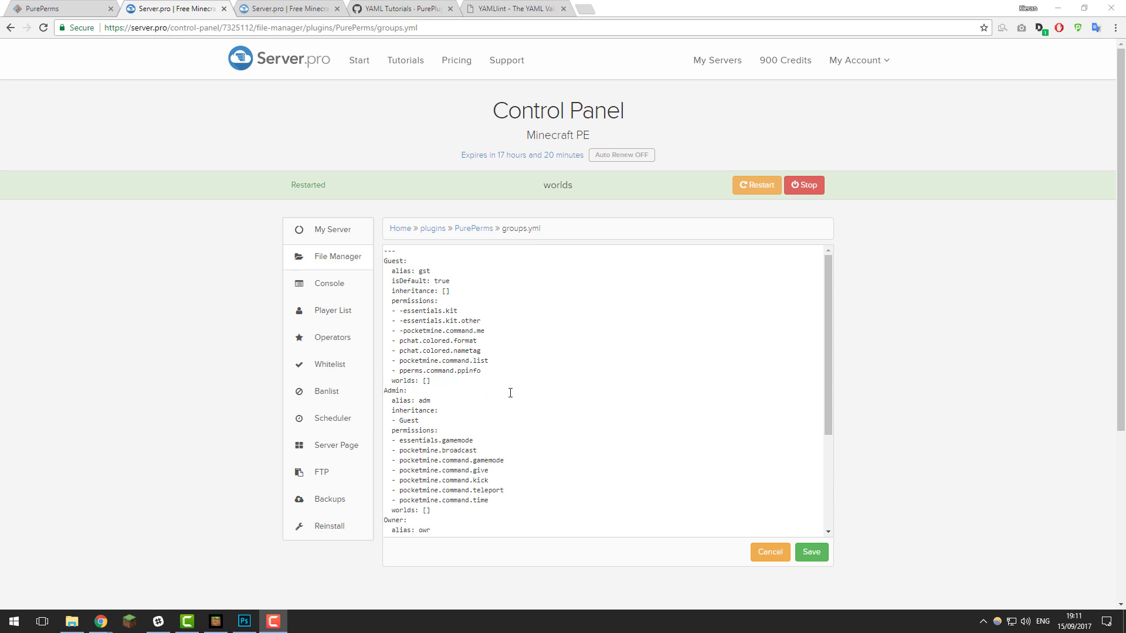
pyautogui.scroll(-1, 511, 393)
pyautogui.scroll(1, 463, 402)
# Duplicate the whole Guest group block between the Guest and Admin groups in groups.yml
pyautogui.moveTo(443, 382); pyautogui.dragTo(378, 265)
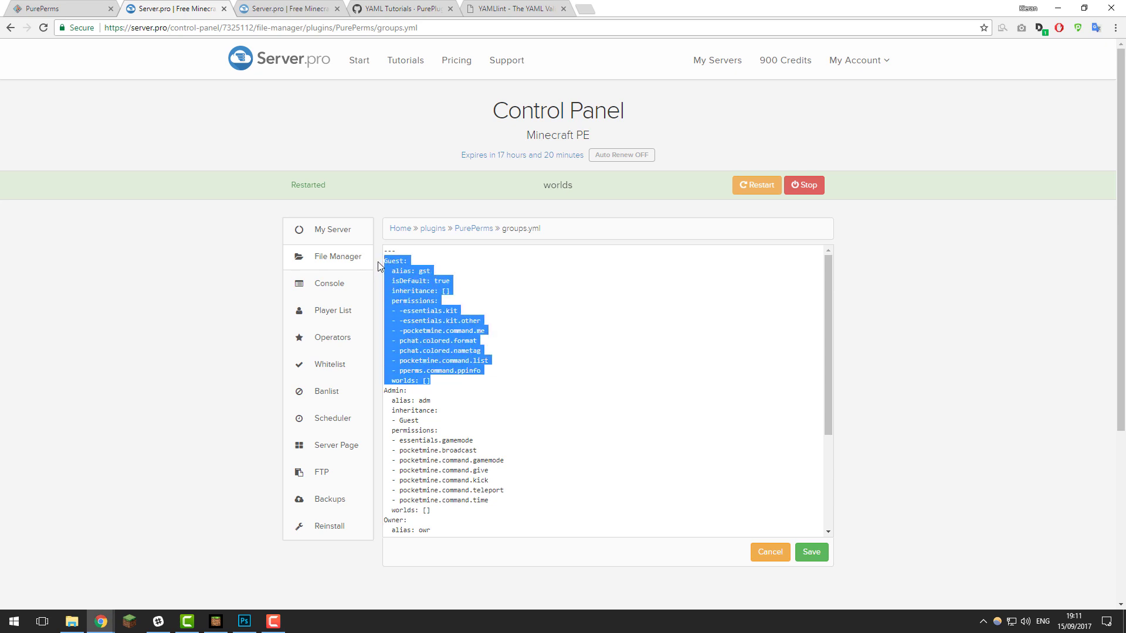
pyautogui.rightClick(406, 306)
pyautogui.click(445, 330)
pyautogui.click(460, 374)
pyautogui.press('Return')
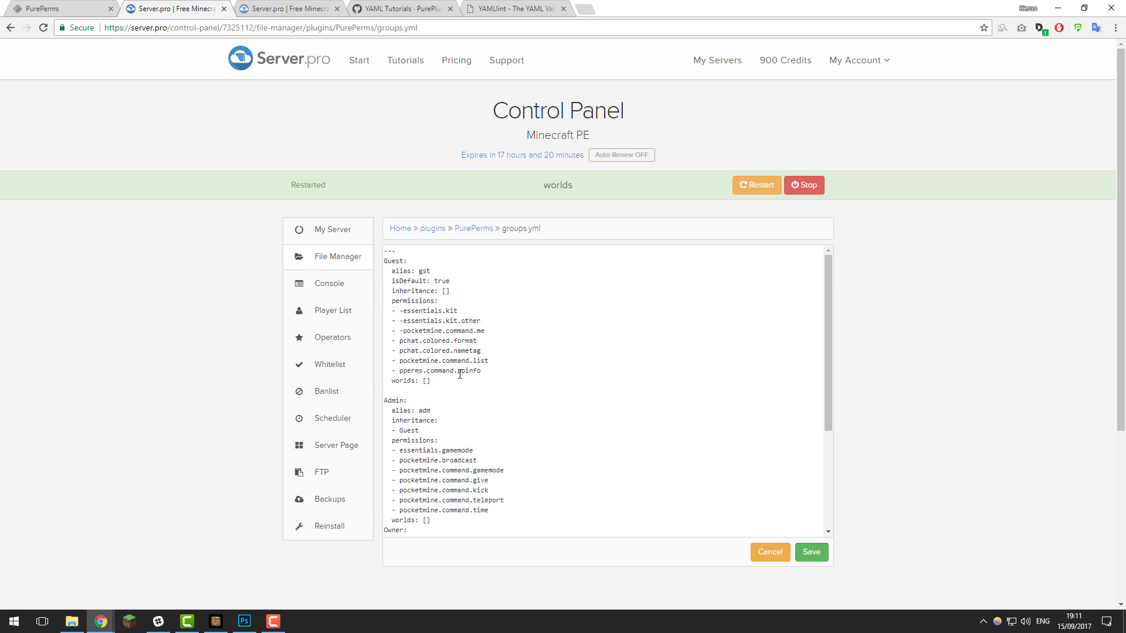
pyautogui.rightClick(459, 390)
pyautogui.click(493, 454)
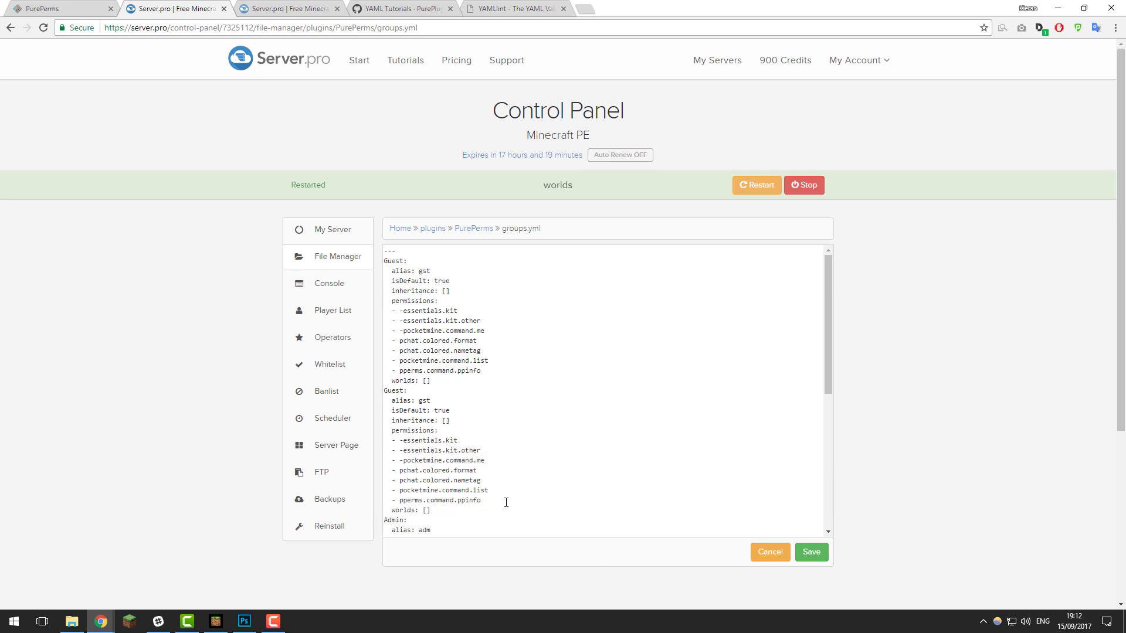
# Rename the duplicated Guest group to Moderator and set its alias to mdt
pyautogui.doubleClick(401, 389)
pyautogui.write('Moderator')
pyautogui.doubleClick(427, 402)
pyautogui.write('mdt')
# Remove the isDefault line from the Moderator group
pyautogui.moveTo(459, 412); pyautogui.dragTo(378, 416)
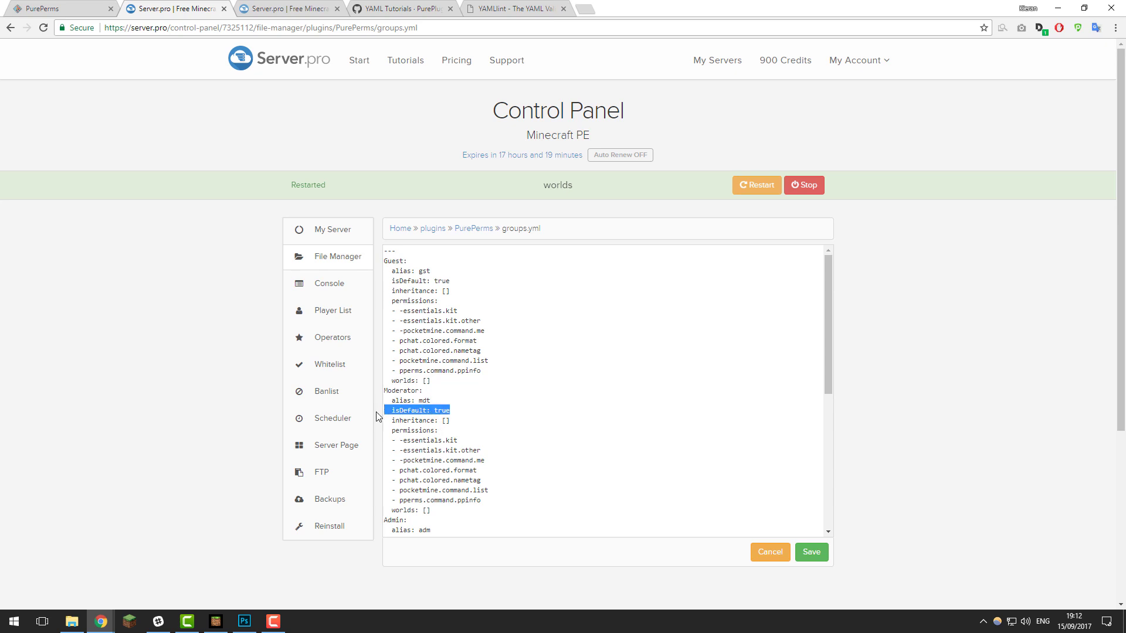
pyautogui.press('BackSpace')
pyautogui.press('BackSpace')
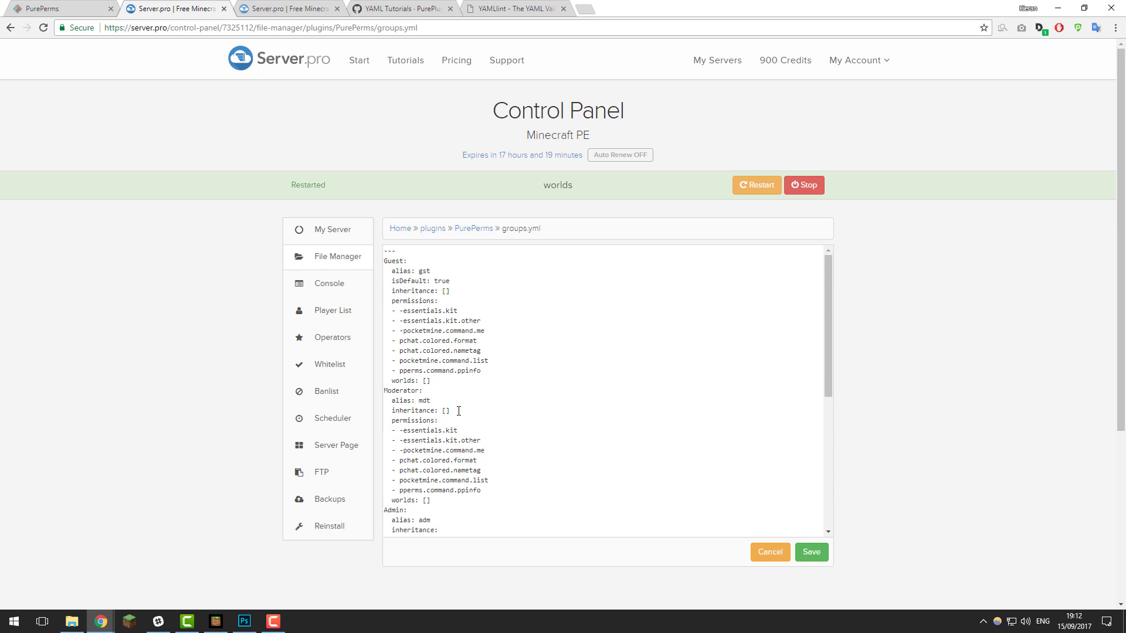
# Make the Moderator group inherit from Guest by replacing its empty inheritance with the list entry "- Guest"
pyautogui.scroll(-1, 458, 410)
pyautogui.scroll(1, 451, 340)
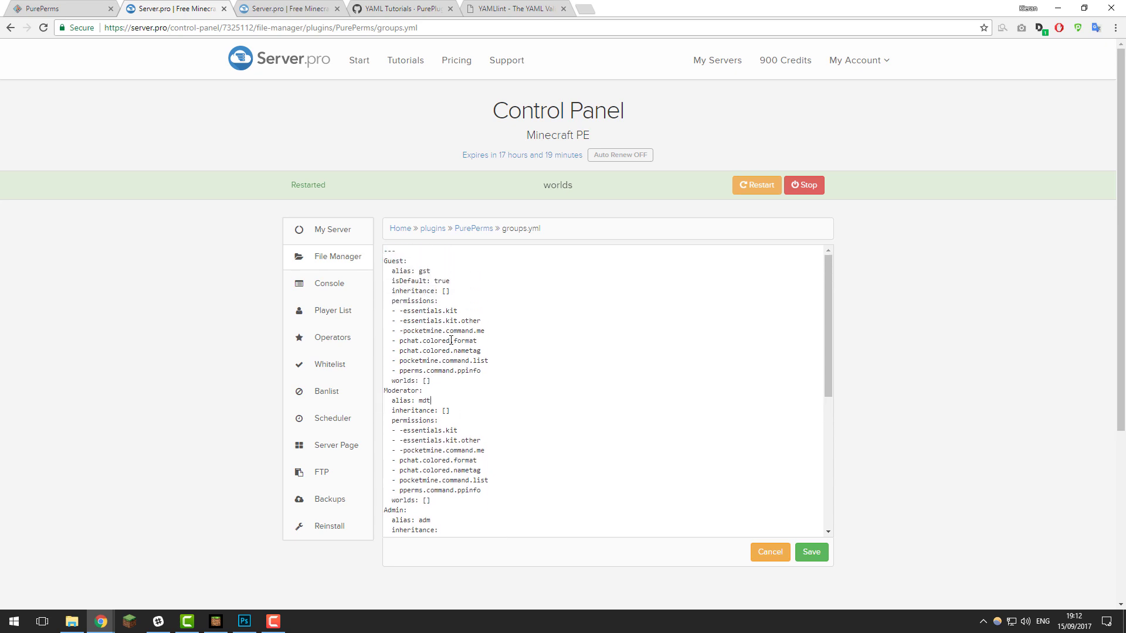
pyautogui.click(459, 409)
pyautogui.press('Return')
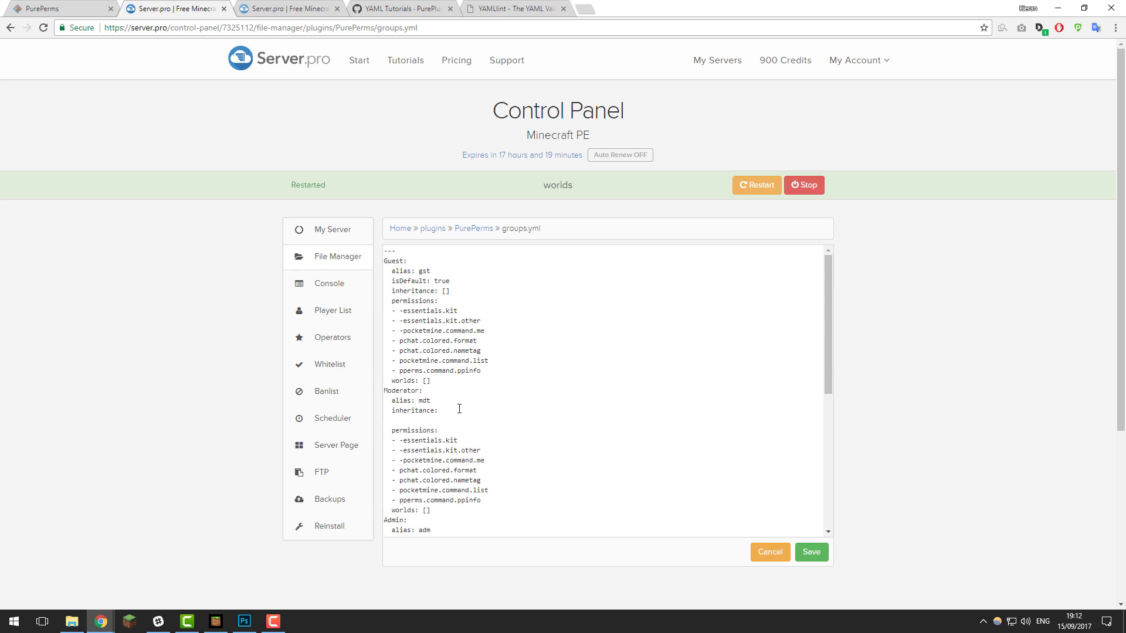
pyautogui.write('- Guest')
# Look through the PocketMine permission list wiki for permissions that suit the Moderator group
pyautogui.scroll(-1, 433, 364)
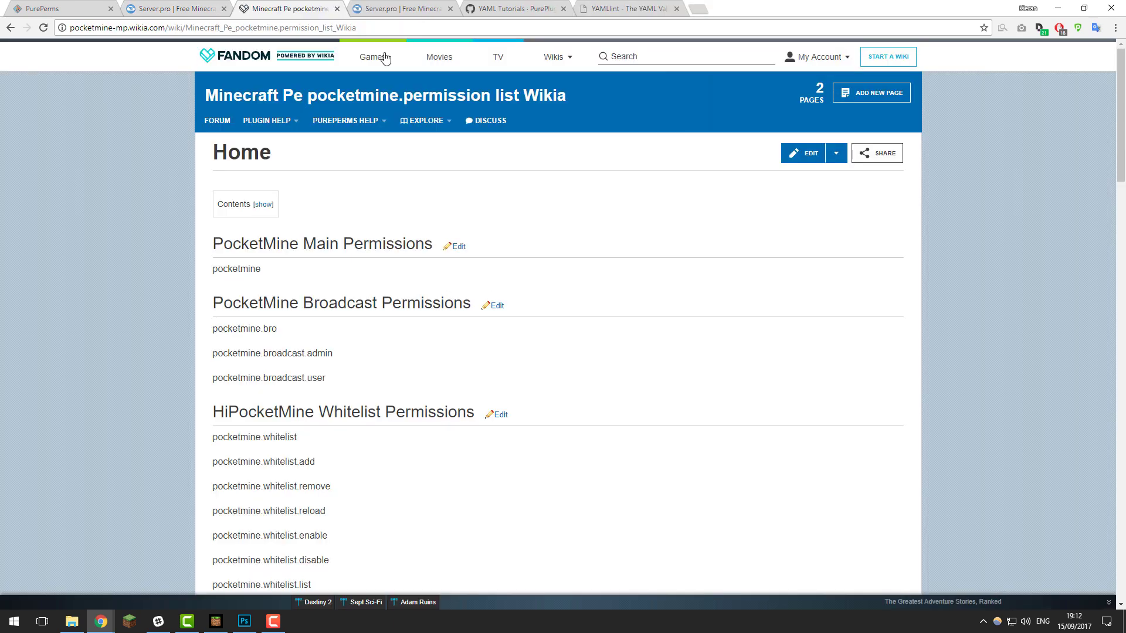
pyautogui.moveTo(426, 120)
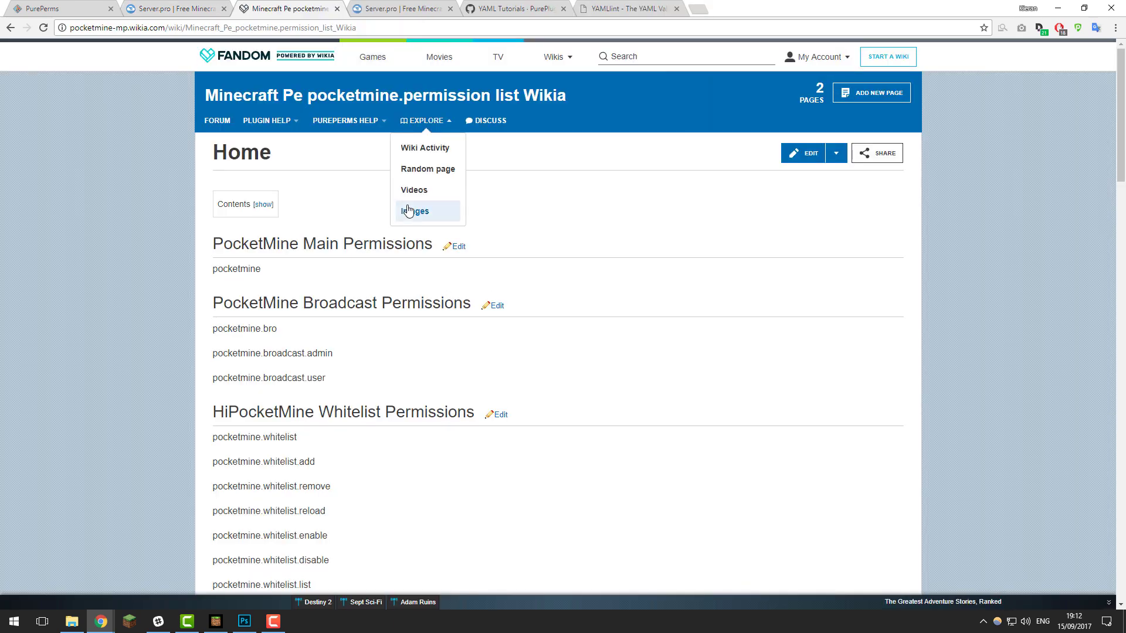
pyautogui.scroll(-7, 573, 317)
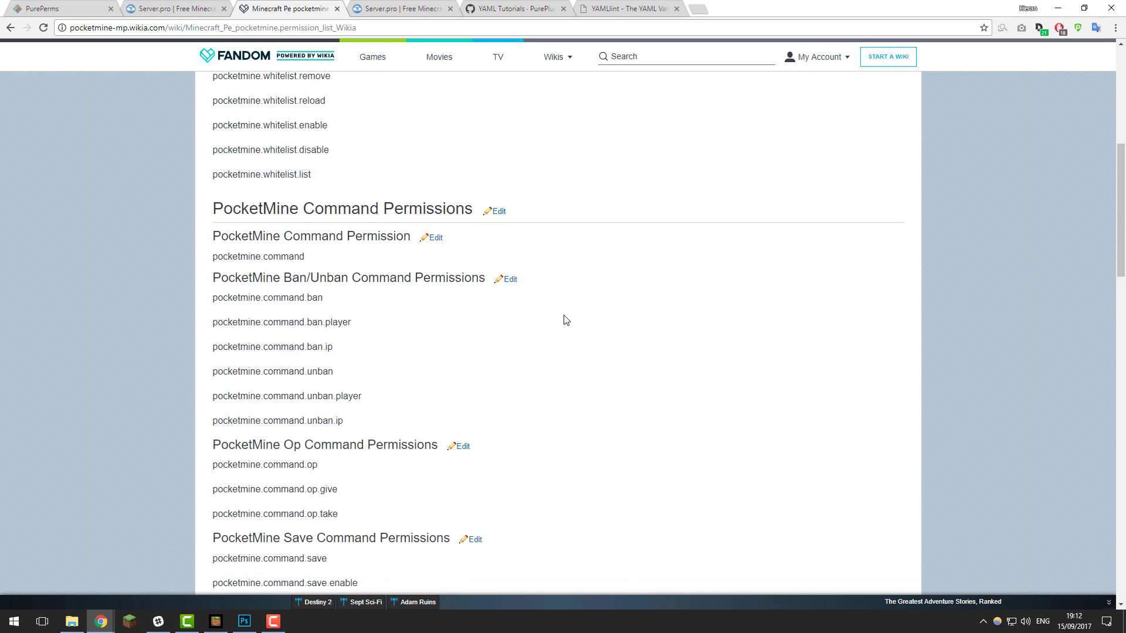
pyautogui.scroll(-3, 565, 320)
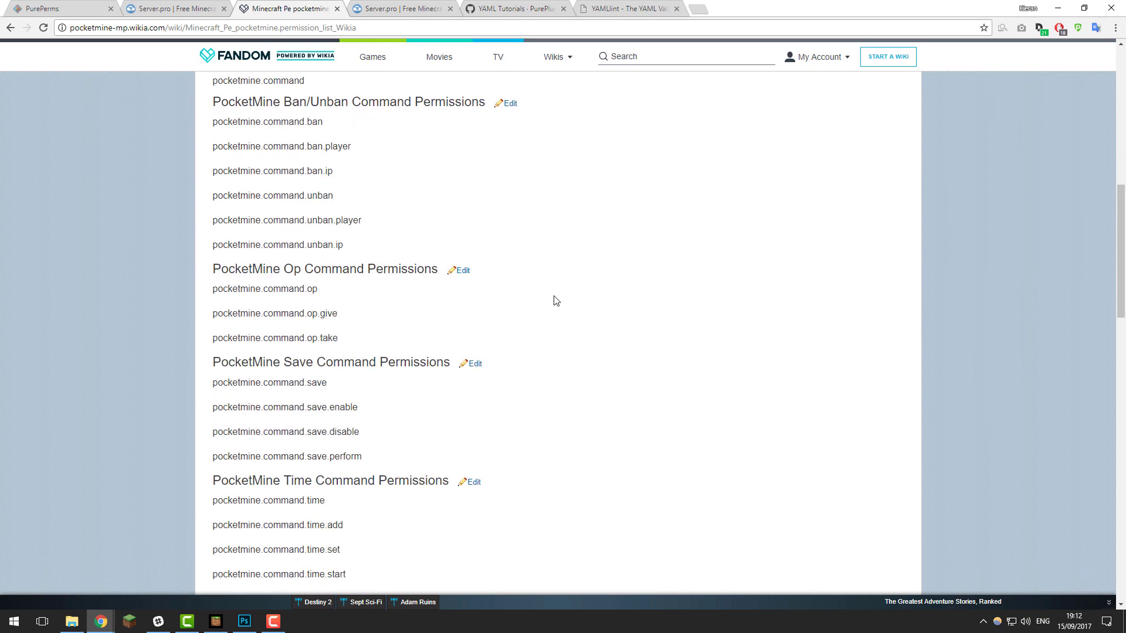
pyautogui.scroll(-6, 556, 301)
pyautogui.scroll(-6, 343, 300)
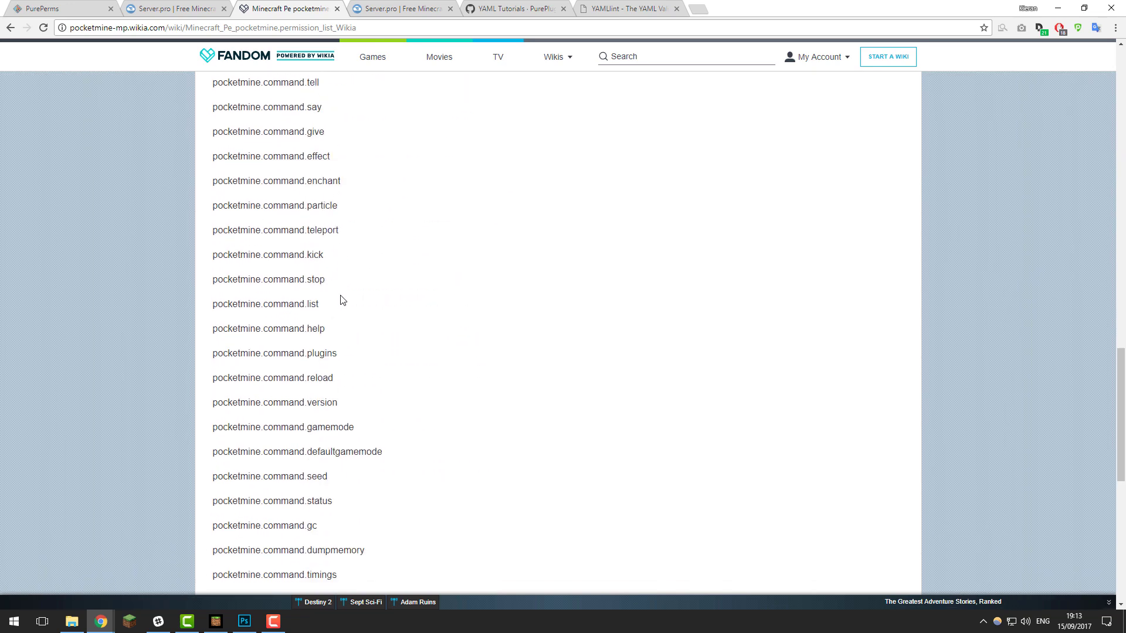
pyautogui.scroll(-6, 344, 301)
pyautogui.scroll(17, 359, 336)
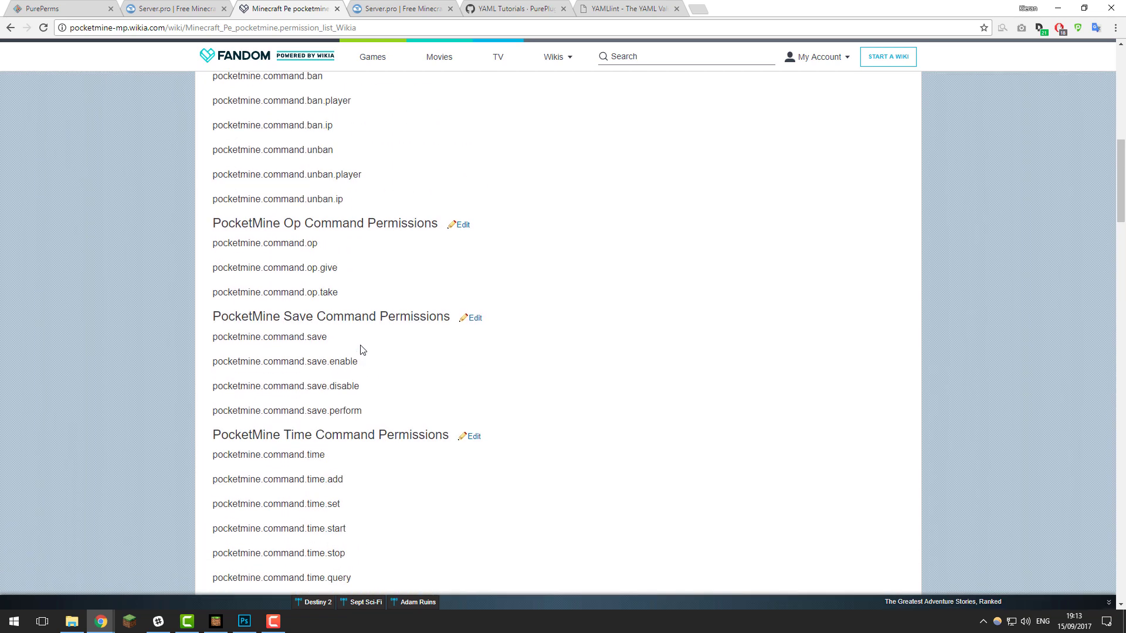
pyautogui.scroll(9, 360, 350)
pyautogui.scroll(-1, 392, 403)
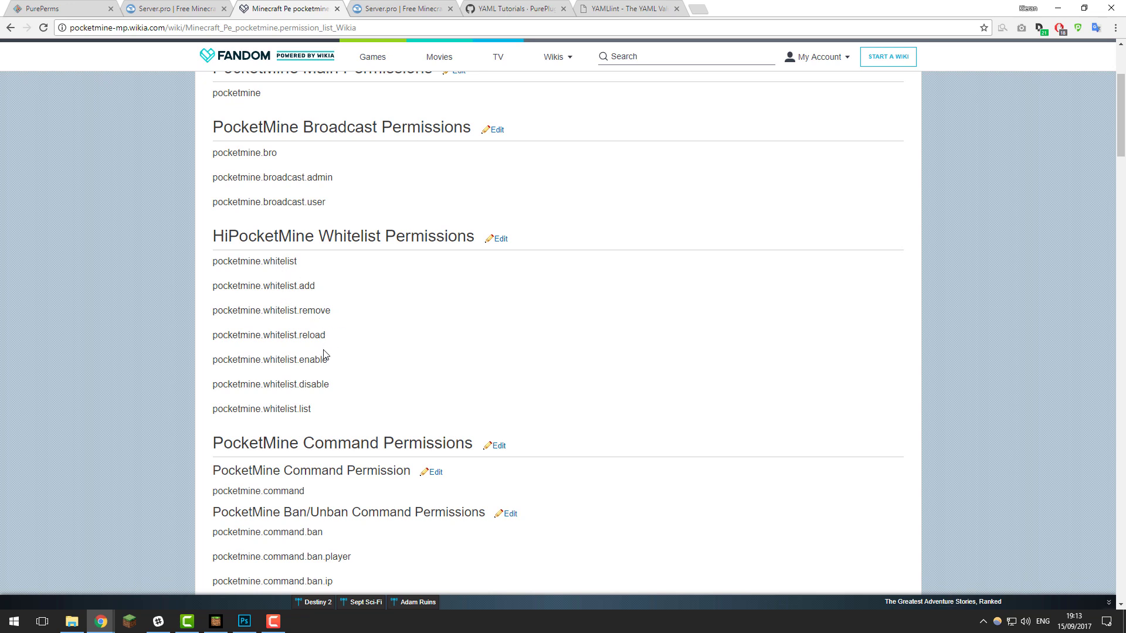
# Copy pocketmine.whitelist.enable from the permission list and replace all of the Moderator group's permission entries in groups.yml with it
pyautogui.moveTo(329, 360); pyautogui.dragTo(214, 361)
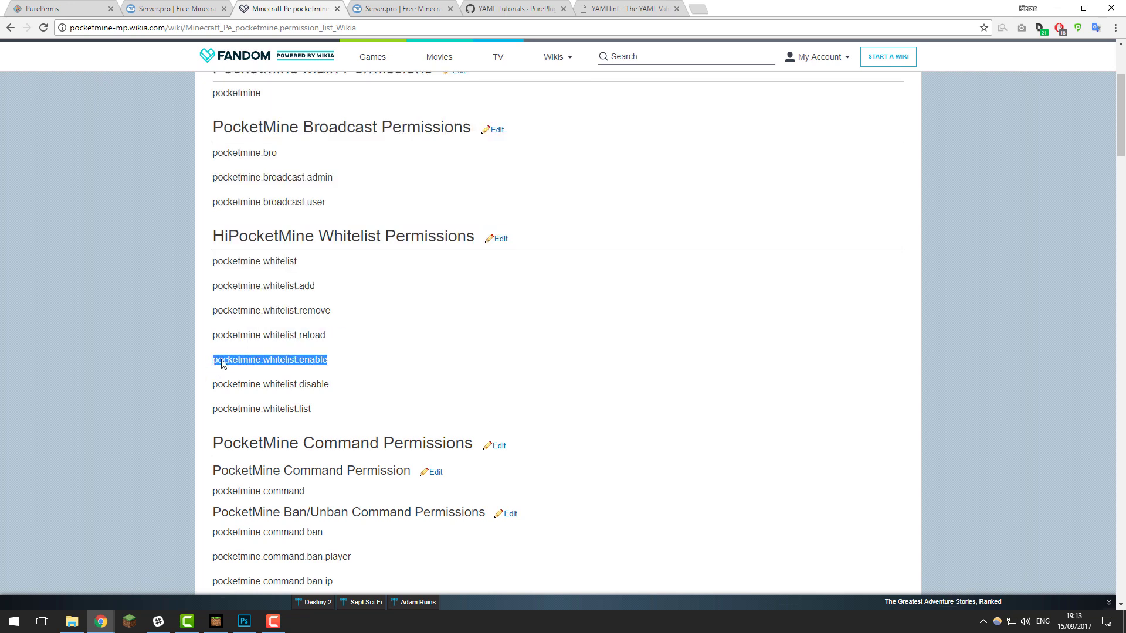
pyautogui.rightClick(221, 360)
pyautogui.click(251, 371)
pyautogui.click(176, 7)
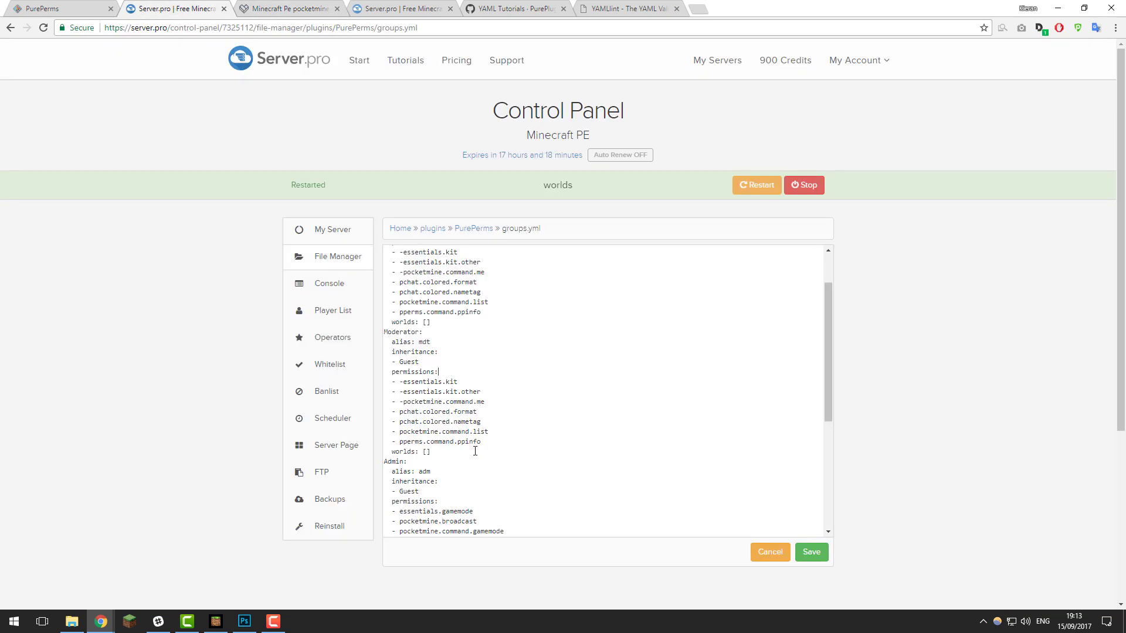
pyautogui.moveTo(485, 443); pyautogui.dragTo(400, 382)
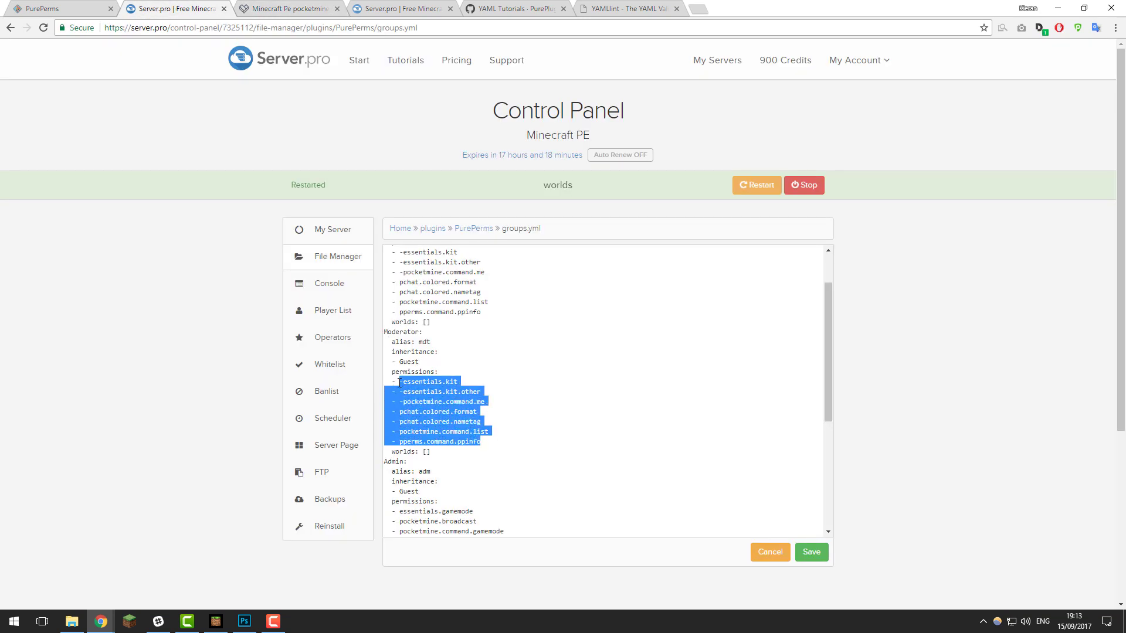
pyautogui.rightClick(427, 393)
pyautogui.click(468, 421)
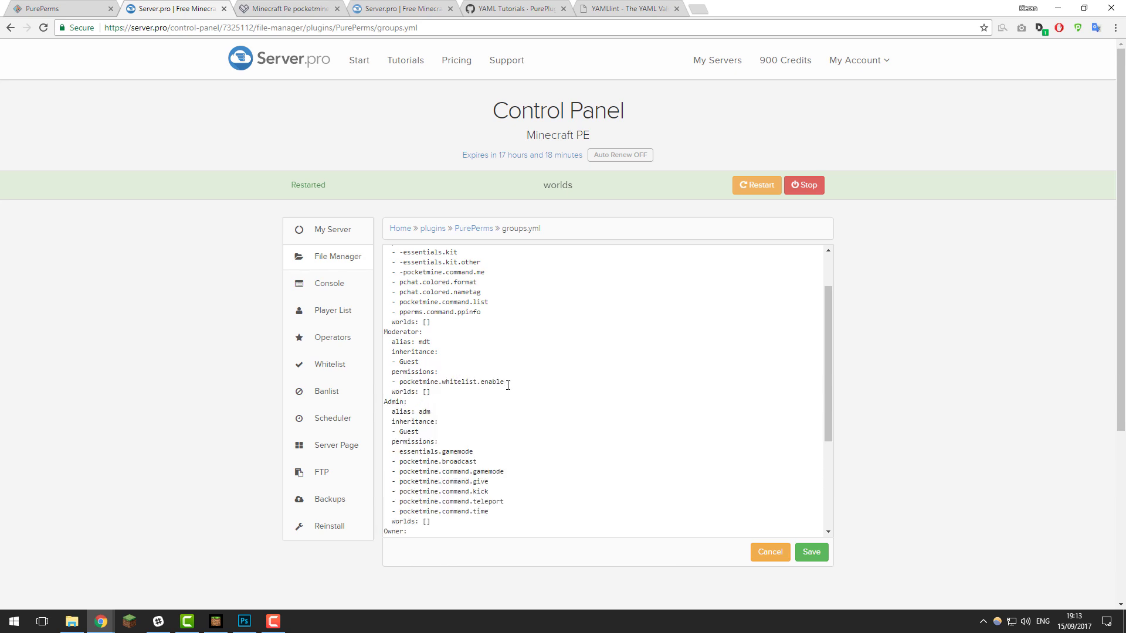
# Add a second Moderator permission entry, pocketmine.whitelist.add, copied from the permission list wiki
pyautogui.press('Return')
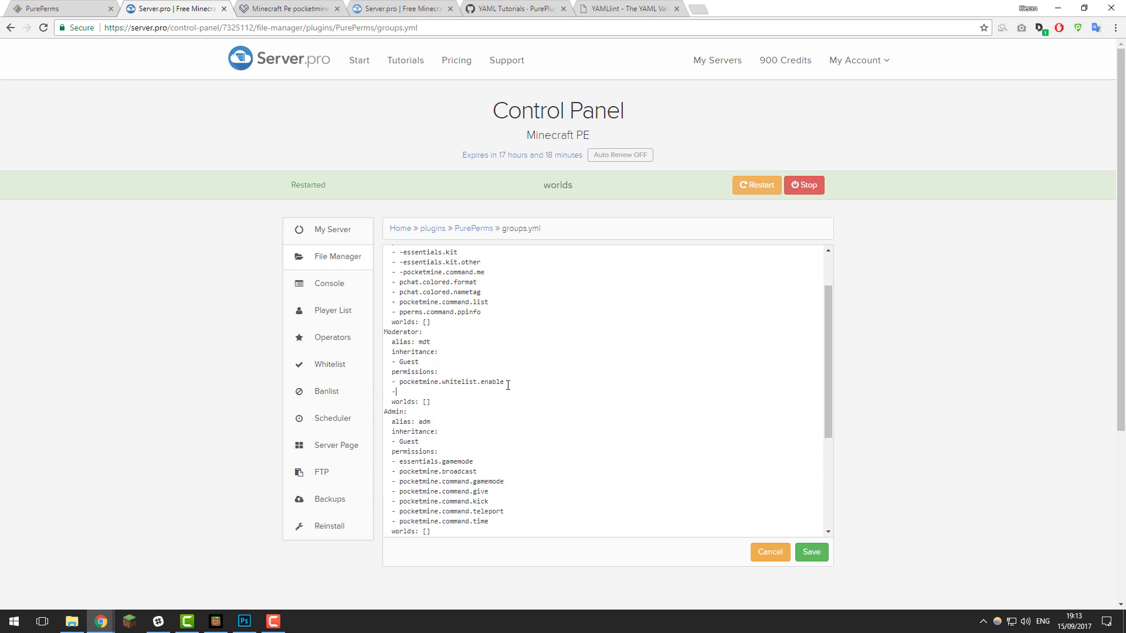
pyautogui.write('-')
pyautogui.click(267, 7)
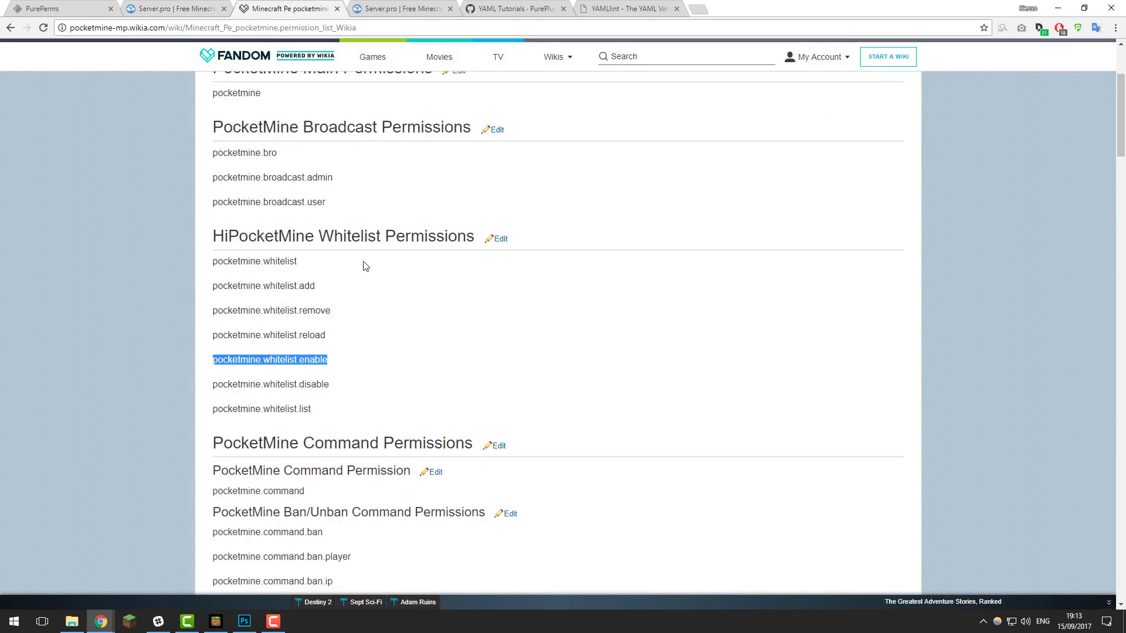
pyautogui.moveTo(332, 290); pyautogui.dragTo(217, 288)
pyautogui.rightClick(218, 287)
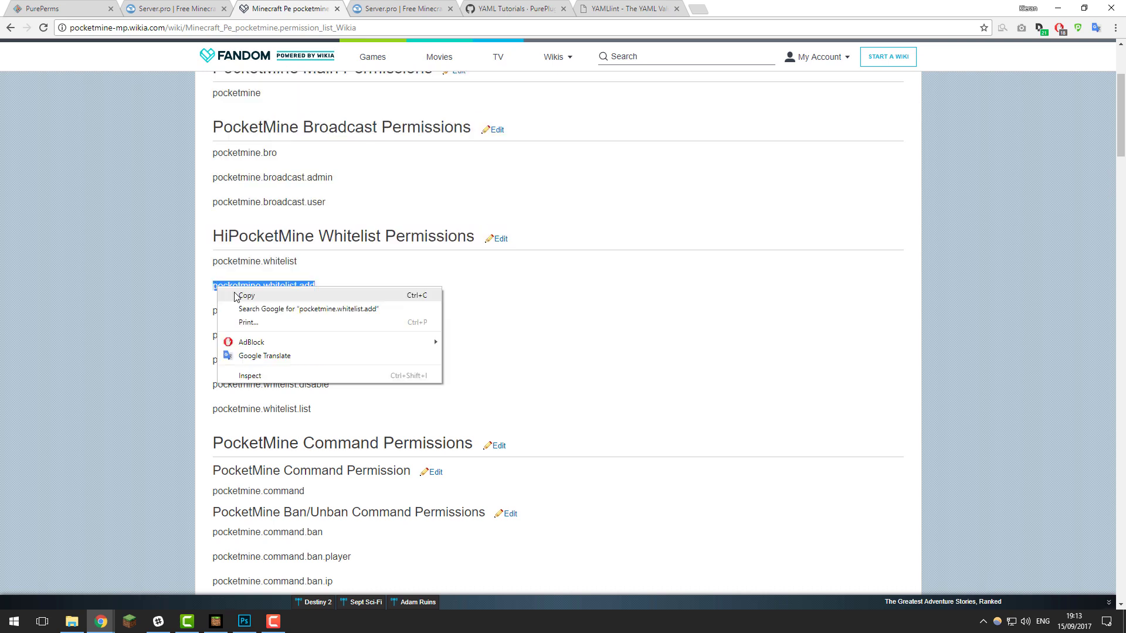
pyautogui.click(246, 295)
pyautogui.click(175, 8)
pyautogui.rightClick(418, 389)
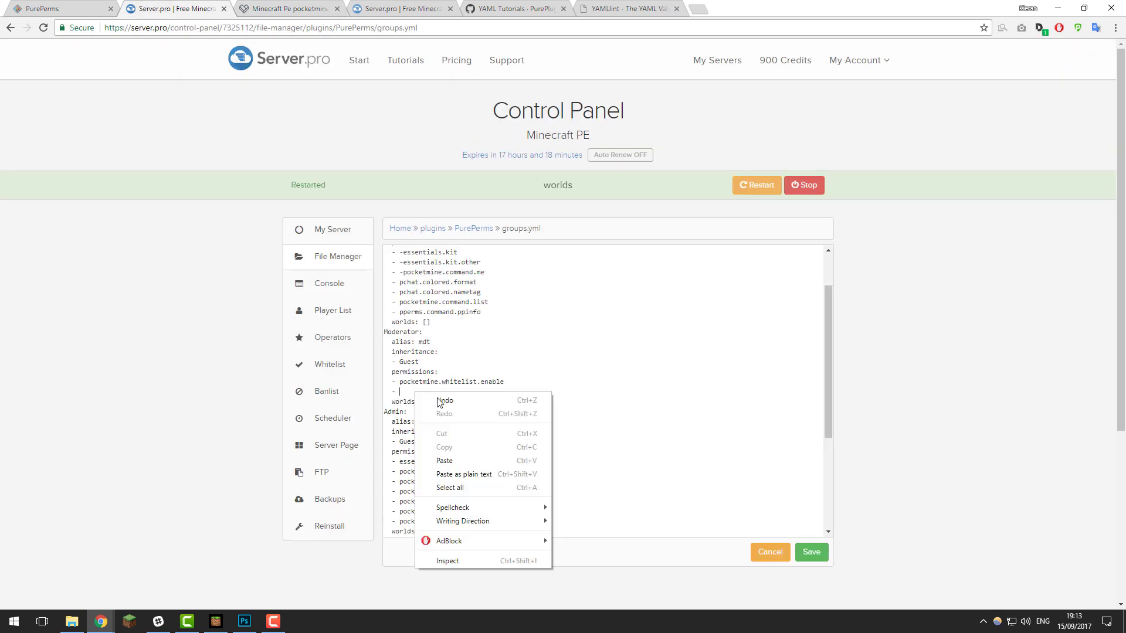
pyautogui.click(456, 460)
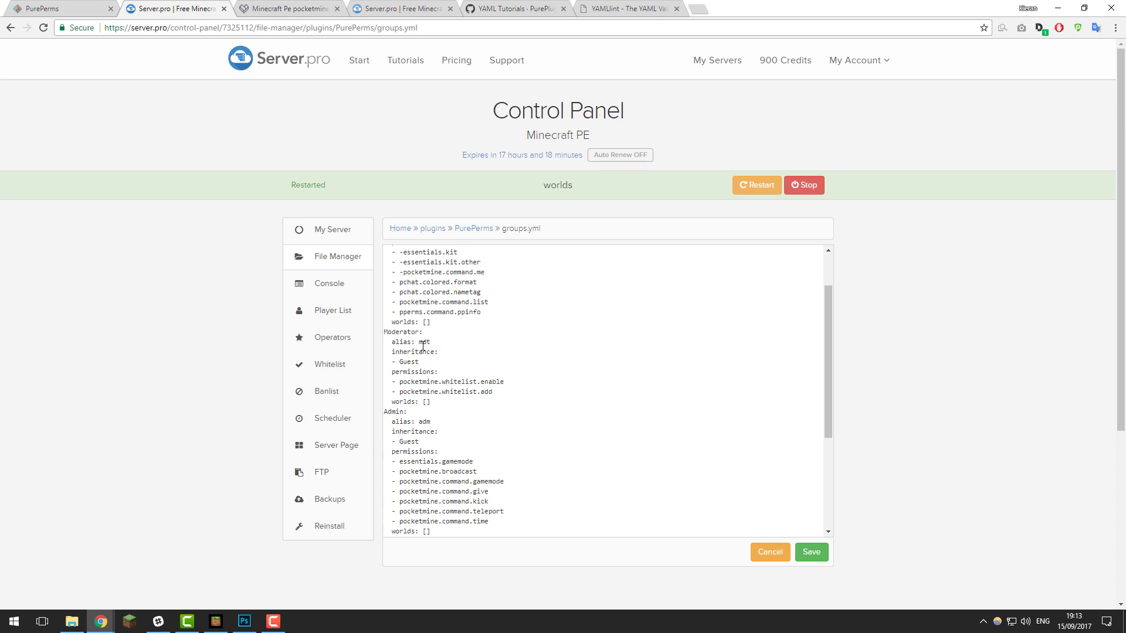
# Change the Admin group's inheritance entry from Guest to Moderator
pyautogui.scroll(1, 430, 437)
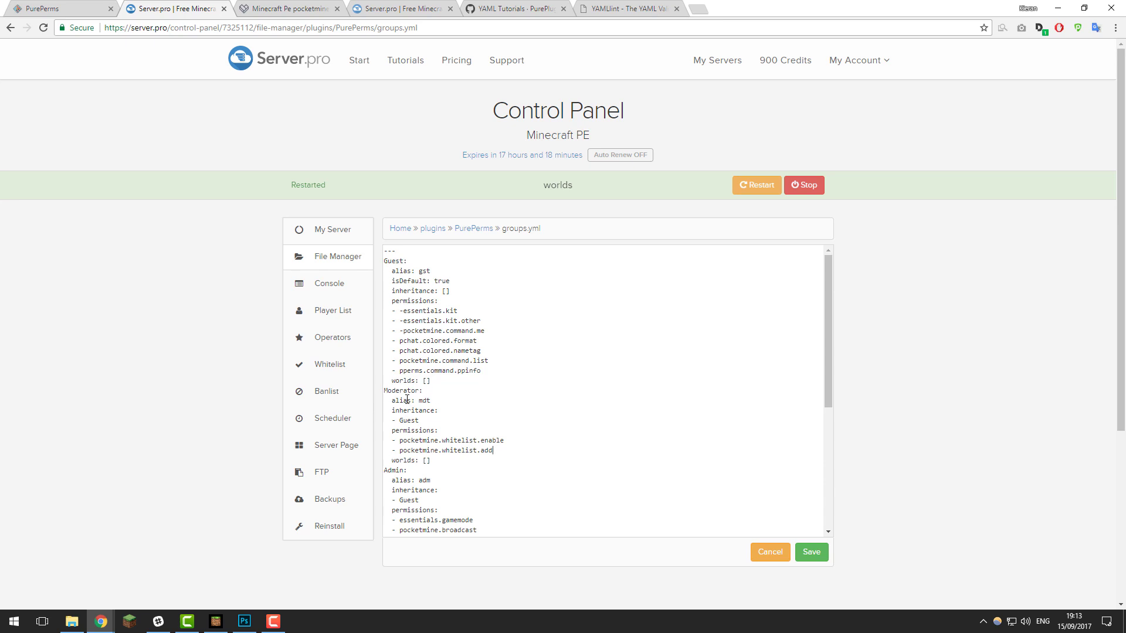
pyautogui.scroll(-2, 415, 396)
pyautogui.scroll(1, 444, 453)
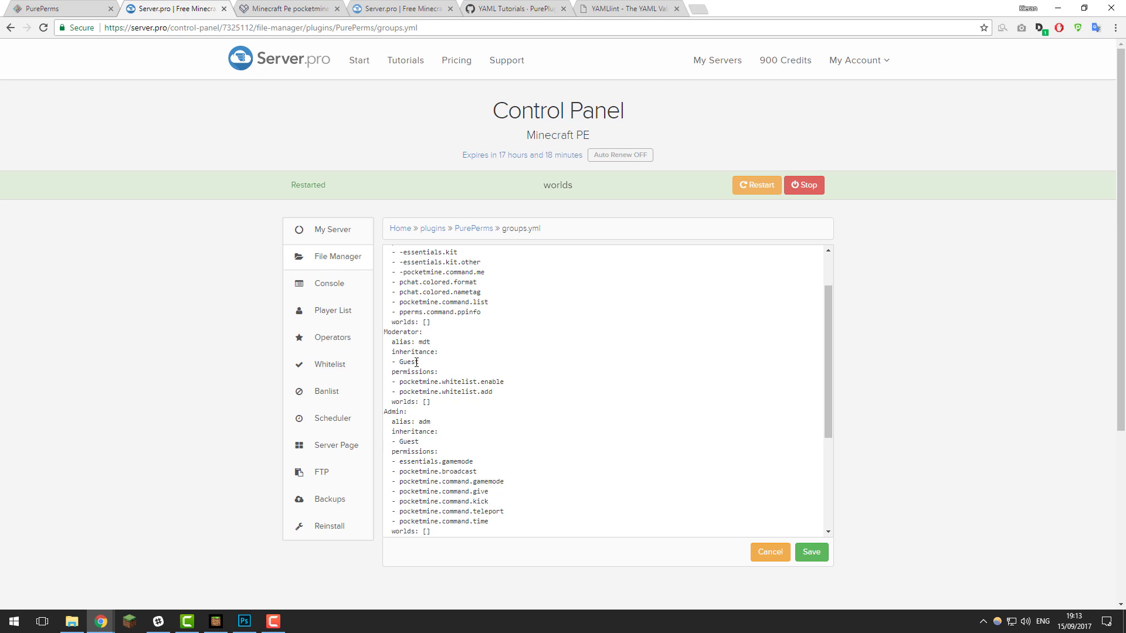
pyautogui.doubleClick(409, 442)
pyautogui.write('Moderator')
# Check the group definitions once more, save groups.yml and restart the server
pyautogui.scroll(2, 416, 350)
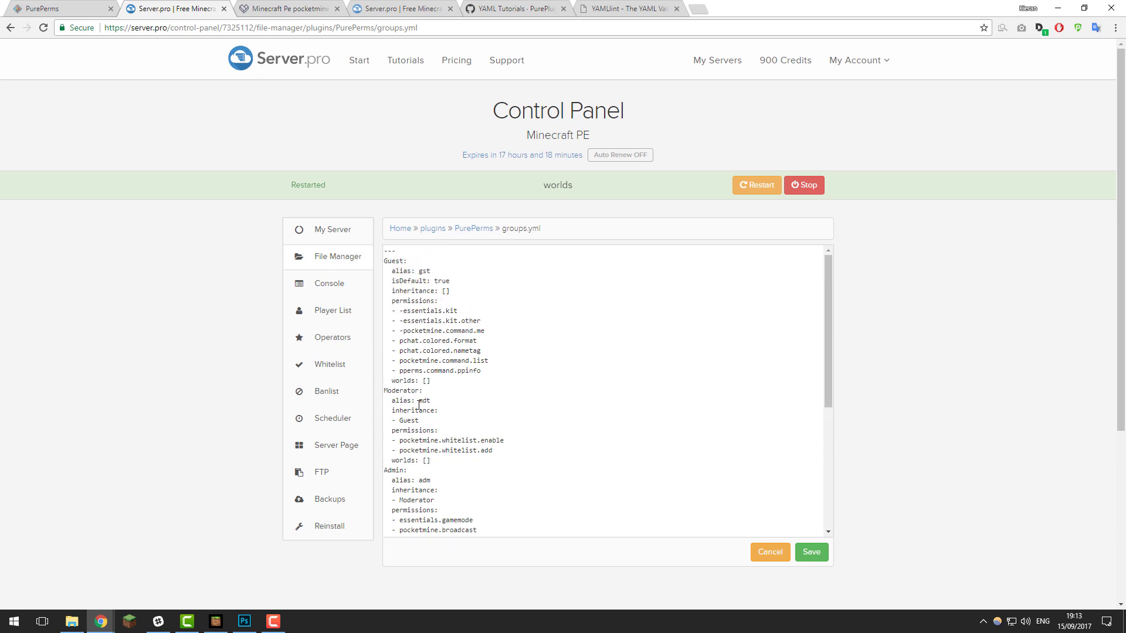
pyautogui.scroll(-4, 447, 399)
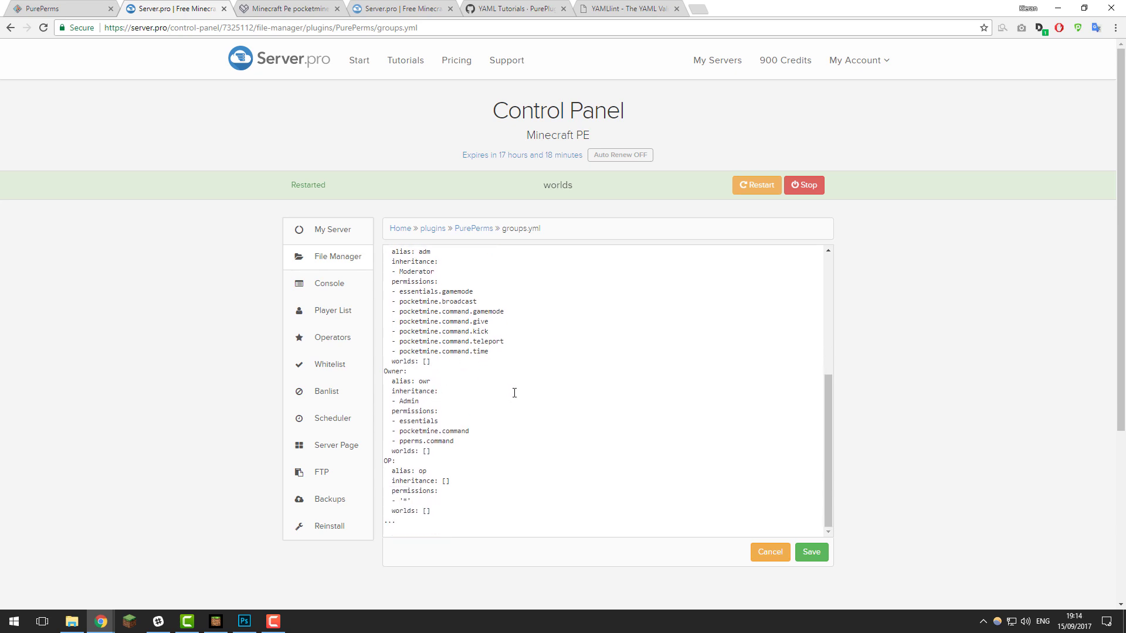
pyautogui.click(812, 552)
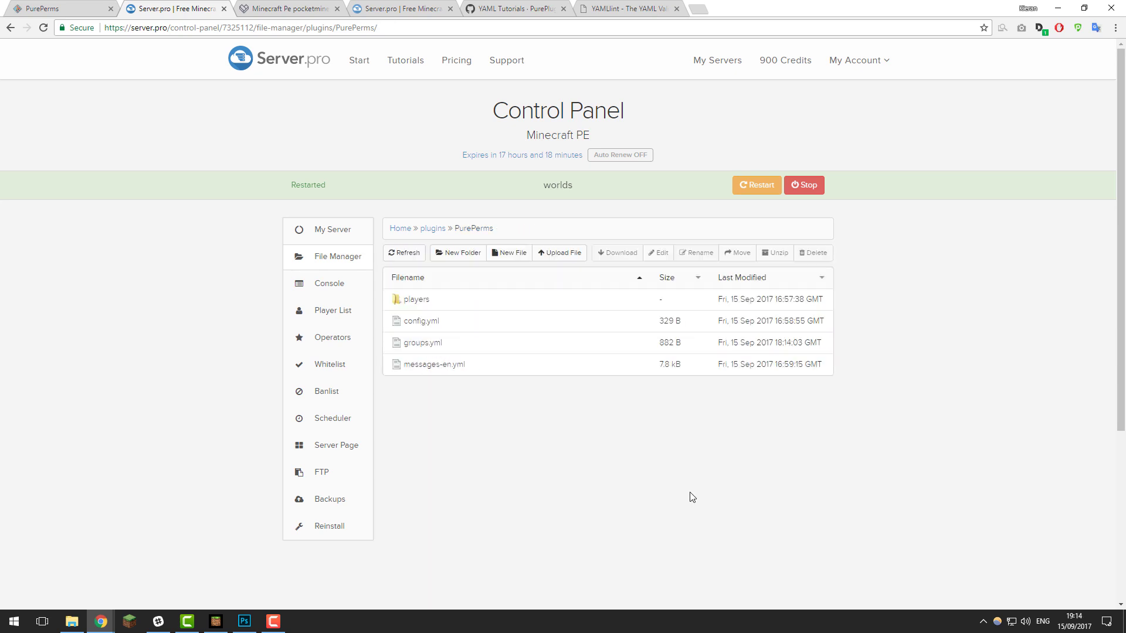
pyautogui.click(756, 195)
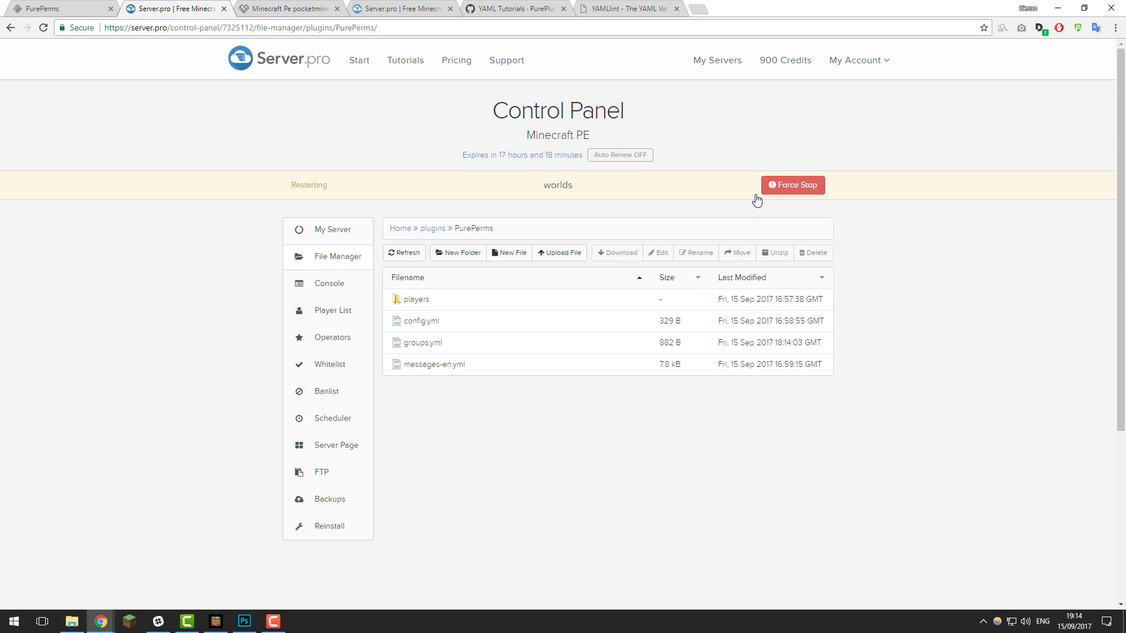
# Switch to Minecraft and run /list in the chat to test the Guest group's pocketmine.command.list permission
pyautogui.hotkey('alt', 'Tab')
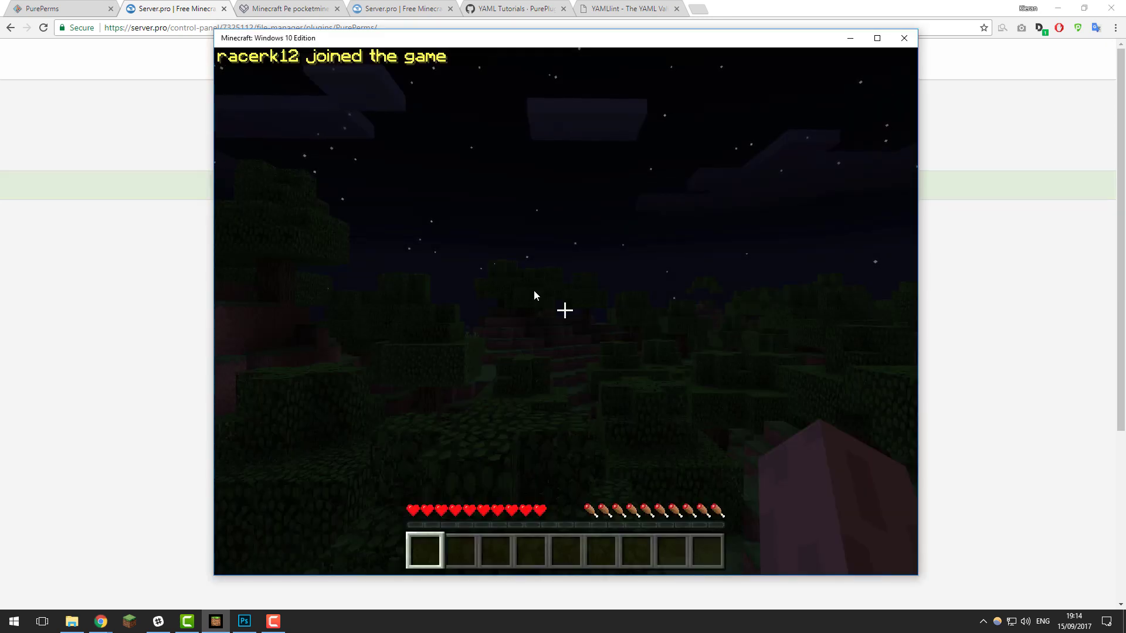
pyautogui.press('t')
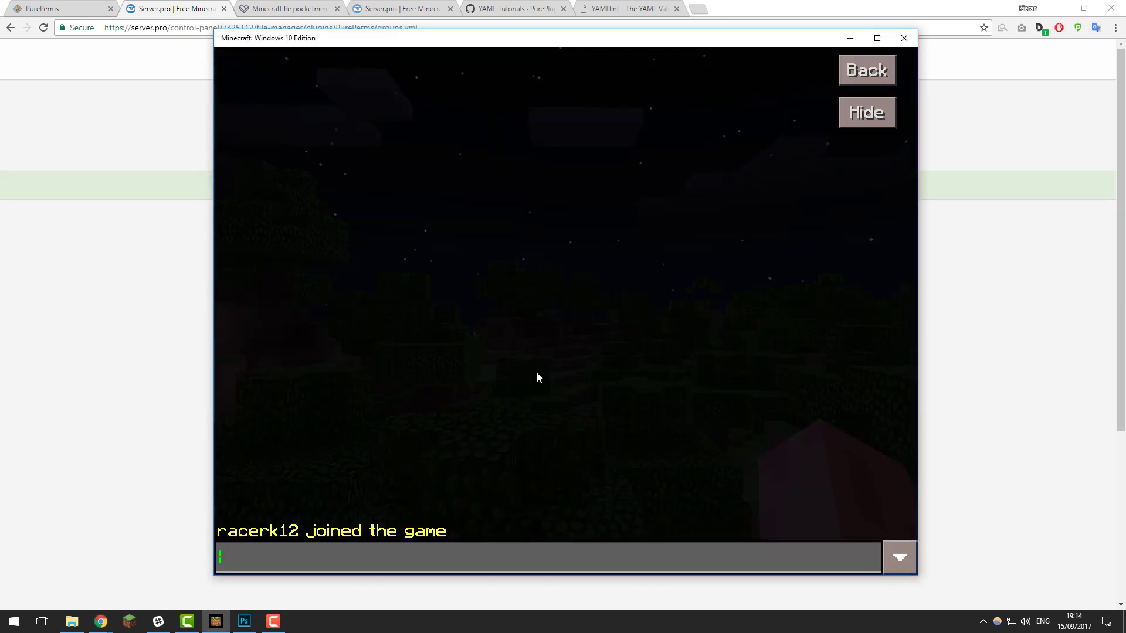
pyautogui.press('Escape')
pyautogui.press('t')
pyautogui.click(962, 359)
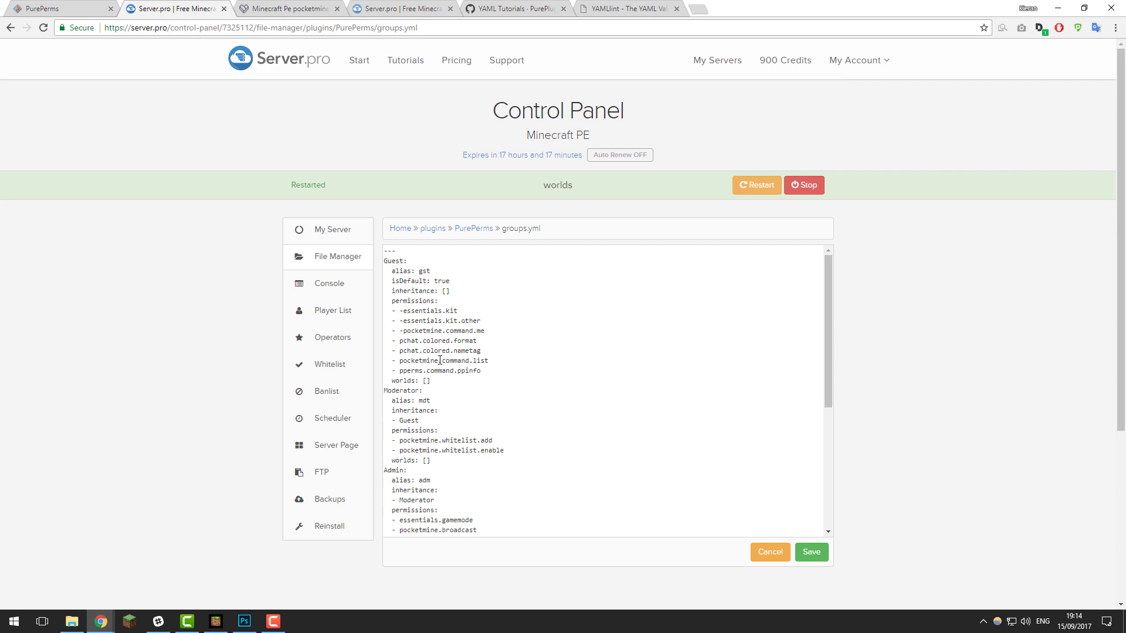
pyautogui.moveTo(485, 361); pyautogui.dragTo(402, 361)
pyautogui.click(216, 622)
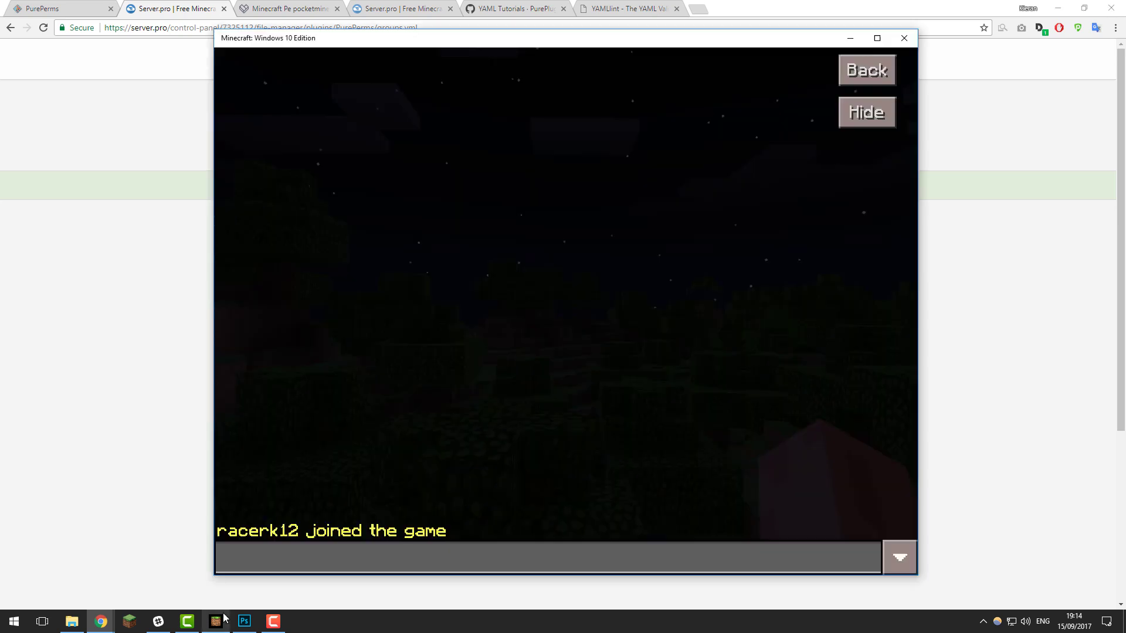
pyautogui.write('/list')
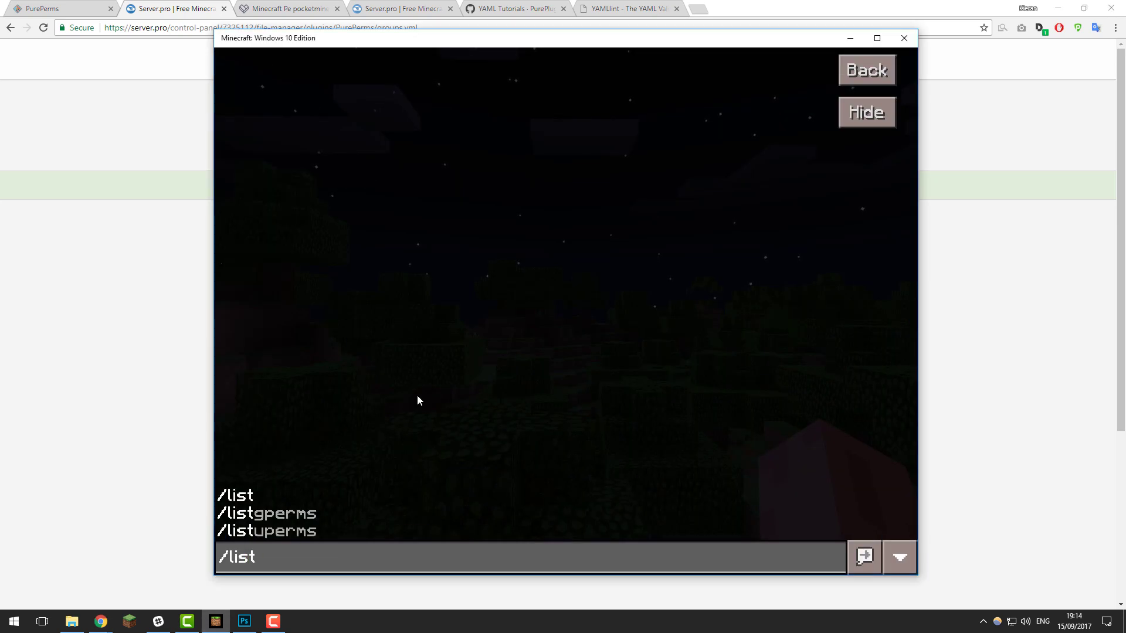
pyautogui.press('Return')
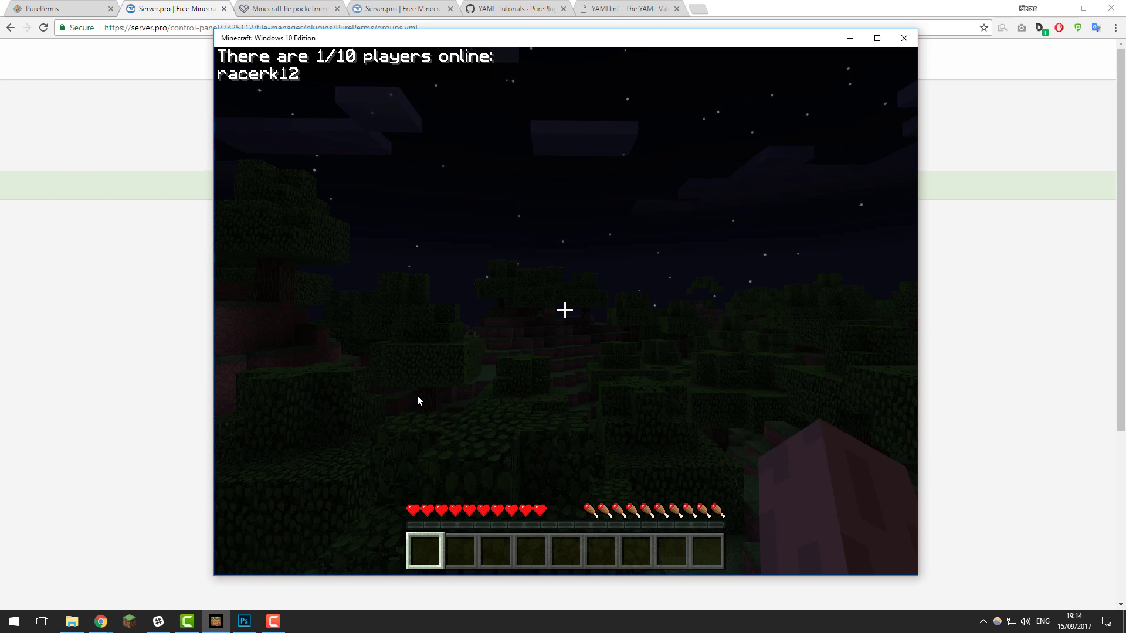
pyautogui.press('t')
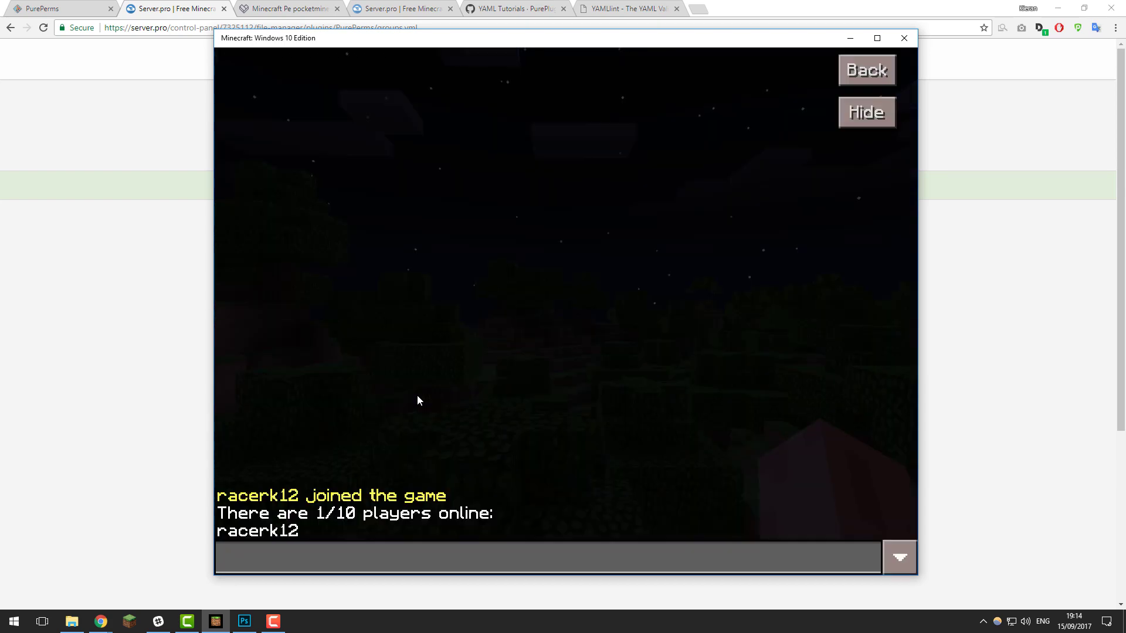
# Return to the Server.pro control panel and run setgroup in the server console with the player's username and the group Moderator
pyautogui.click(129, 205)
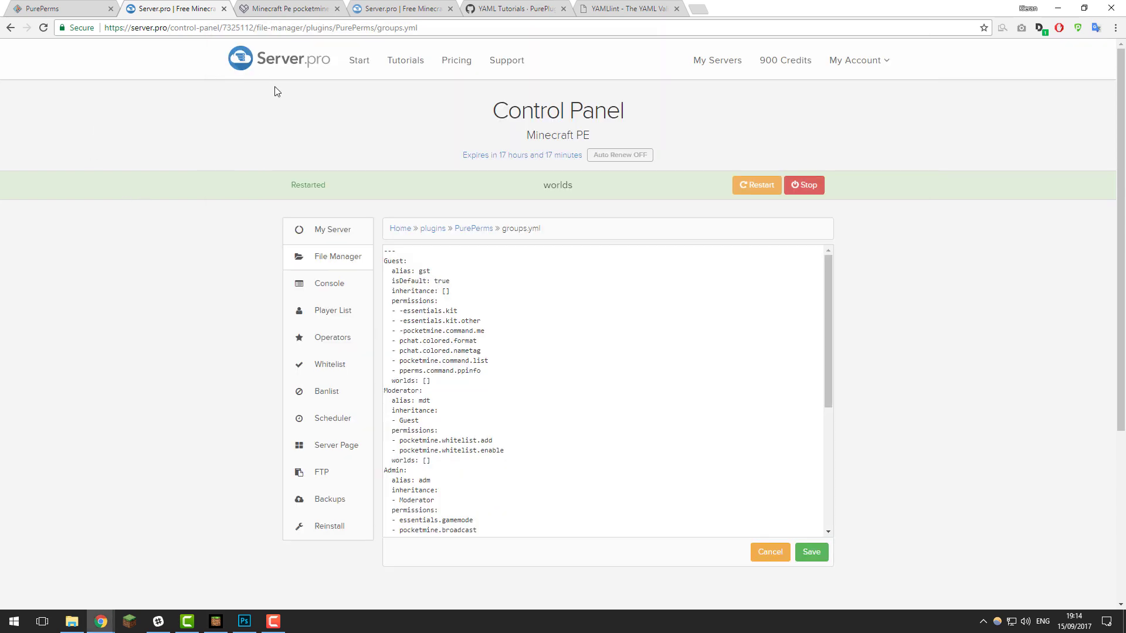
pyautogui.click(328, 285)
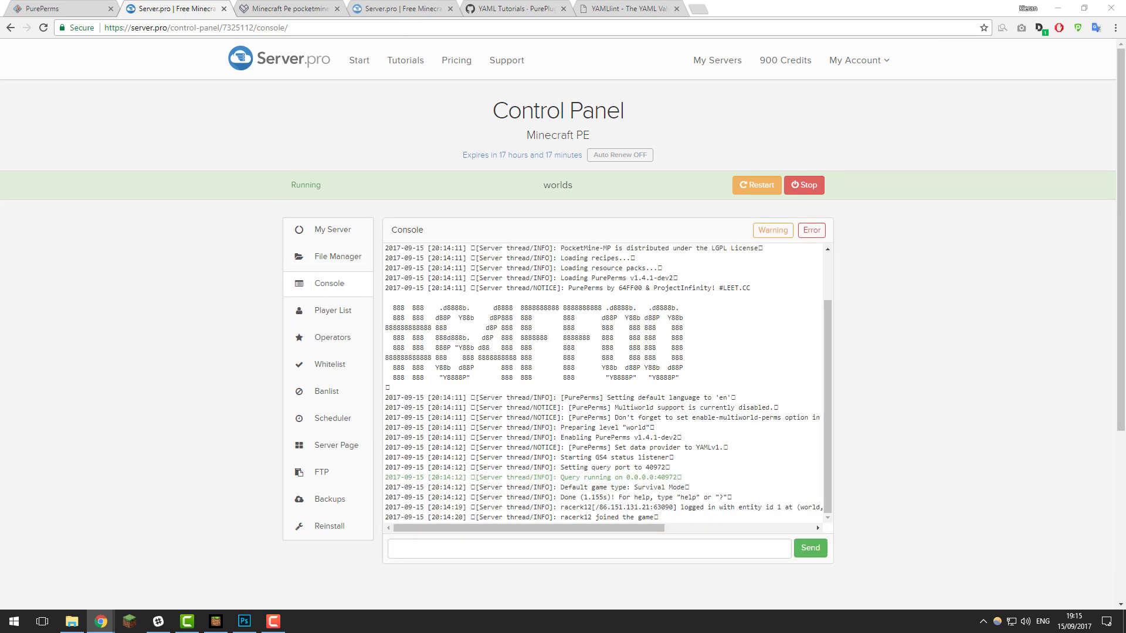
pyautogui.click(545, 552)
pyautogui.write('setgroup ')
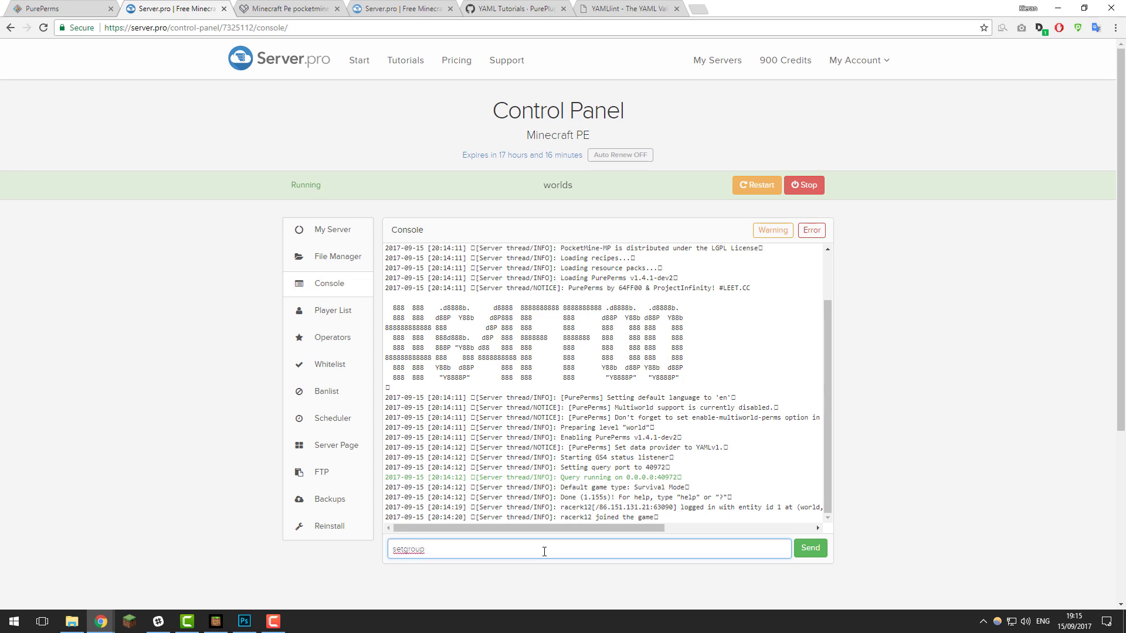
pyautogui.write('racerk12')
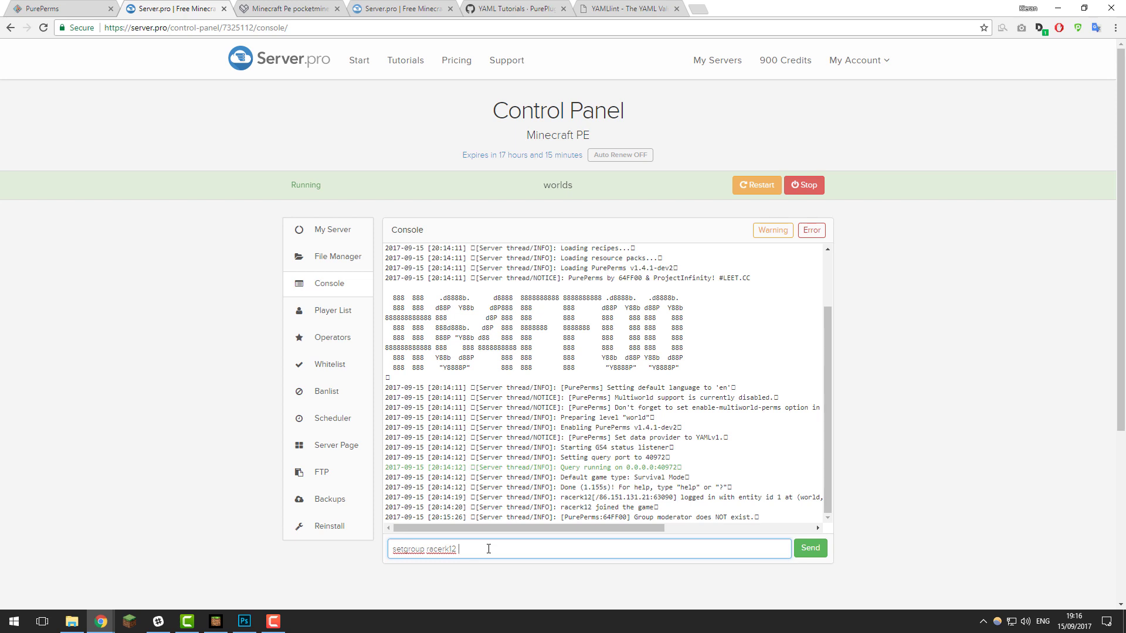
pyautogui.write('Moderator')
pyautogui.press('Return')
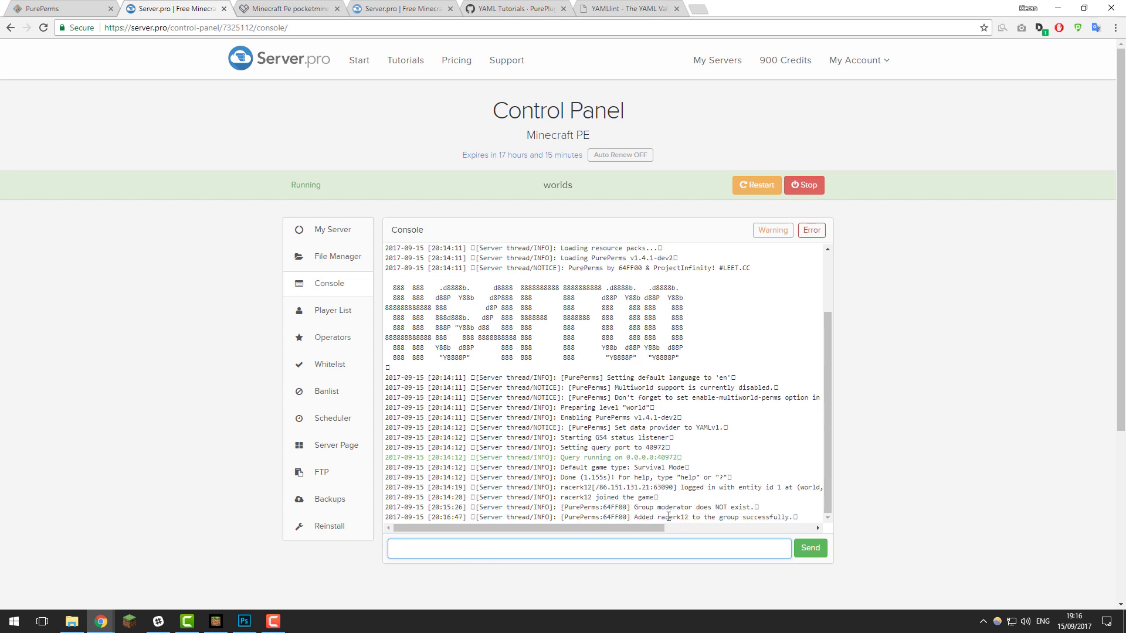
pyautogui.moveTo(788, 517); pyautogui.dragTo(563, 523)
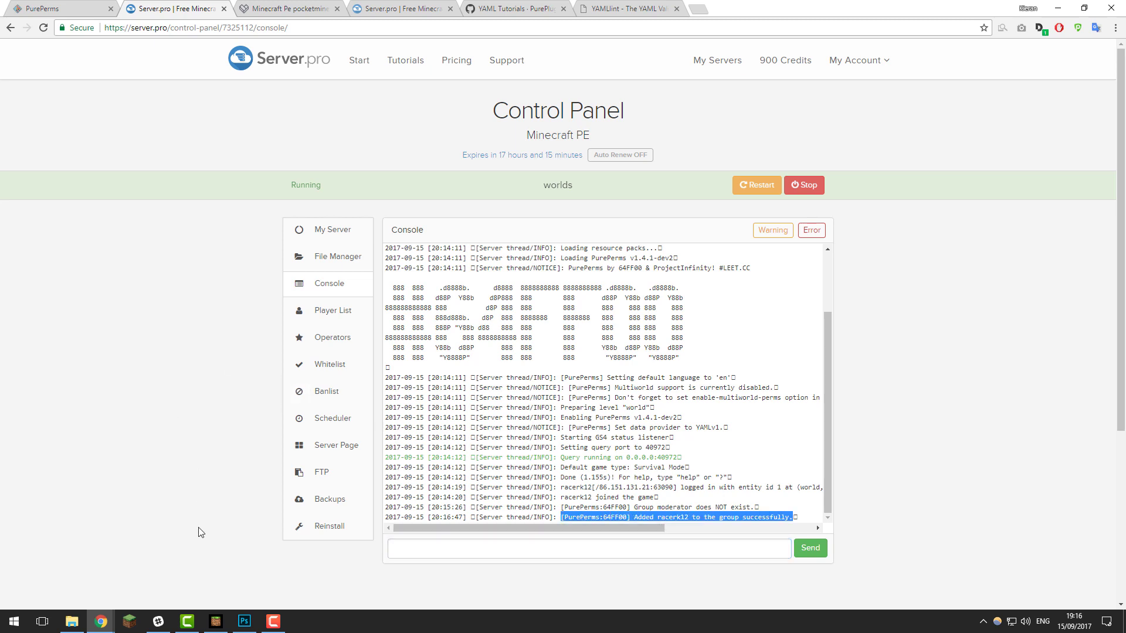
# Switch to Minecraft and run /whitelist on in the chat to test the Moderator group's whitelist permission
pyautogui.click(215, 621)
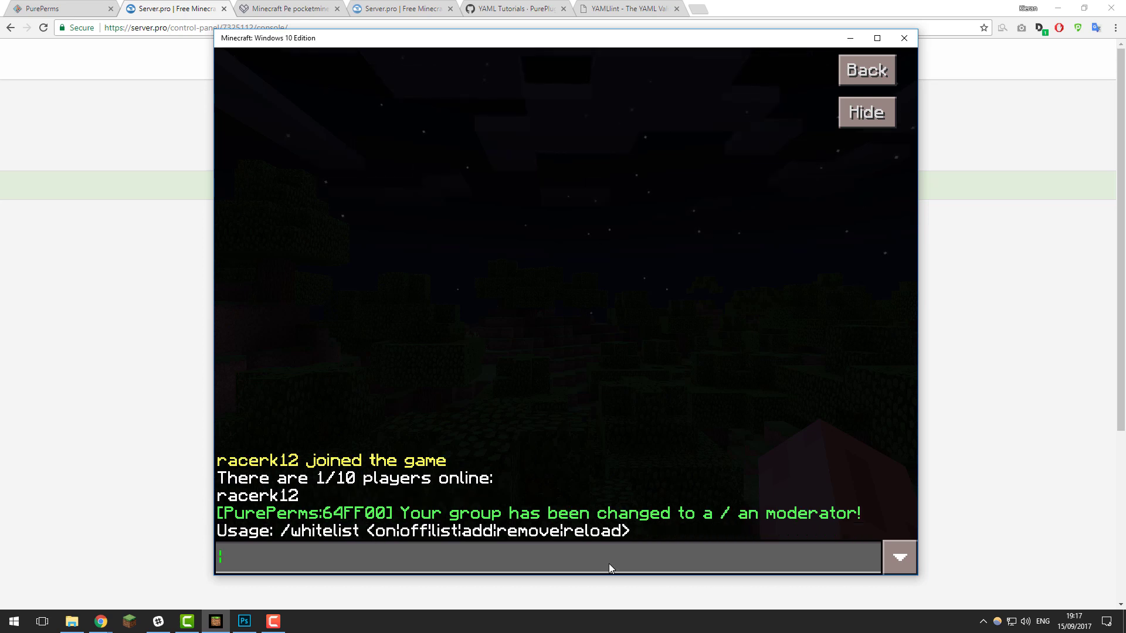
pyautogui.write('/whitelist on')
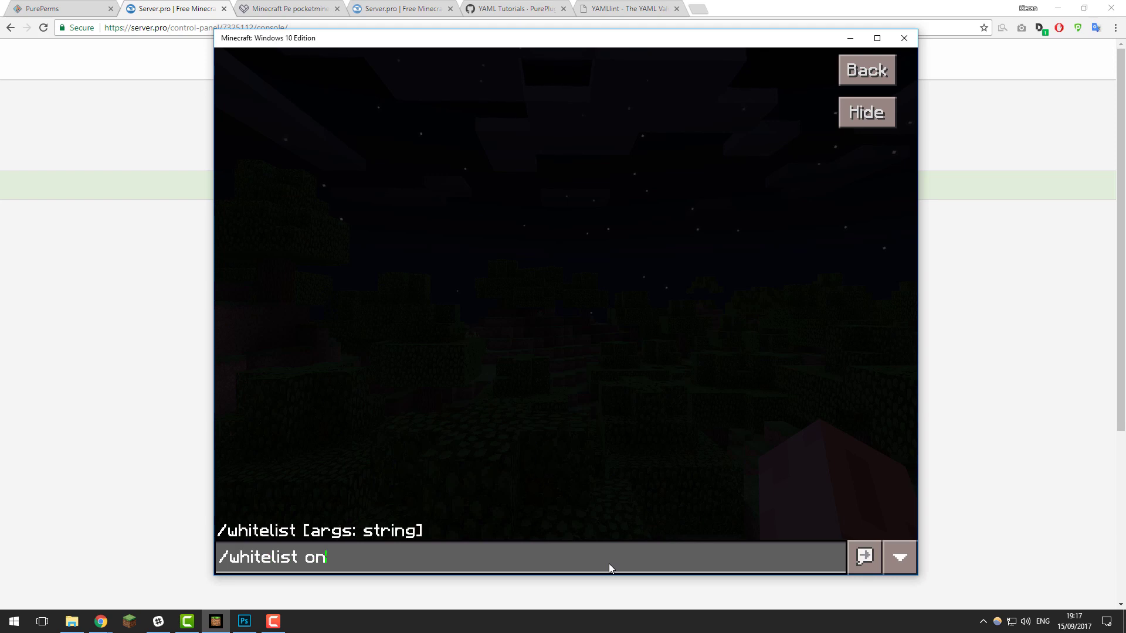
pyautogui.press('Return')
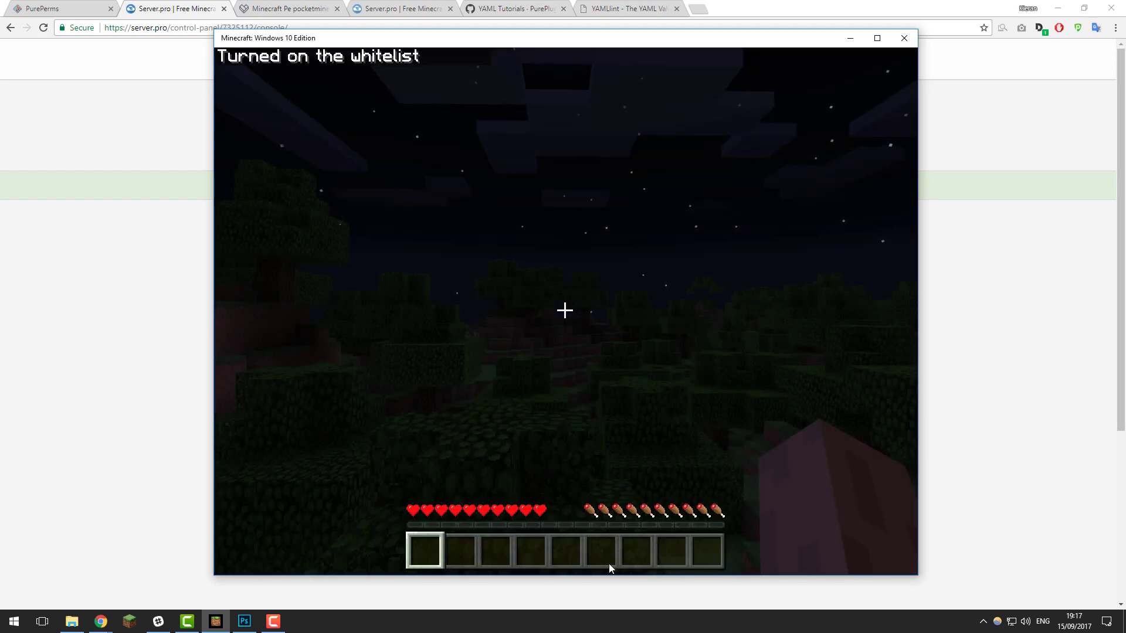
pyautogui.press('w')
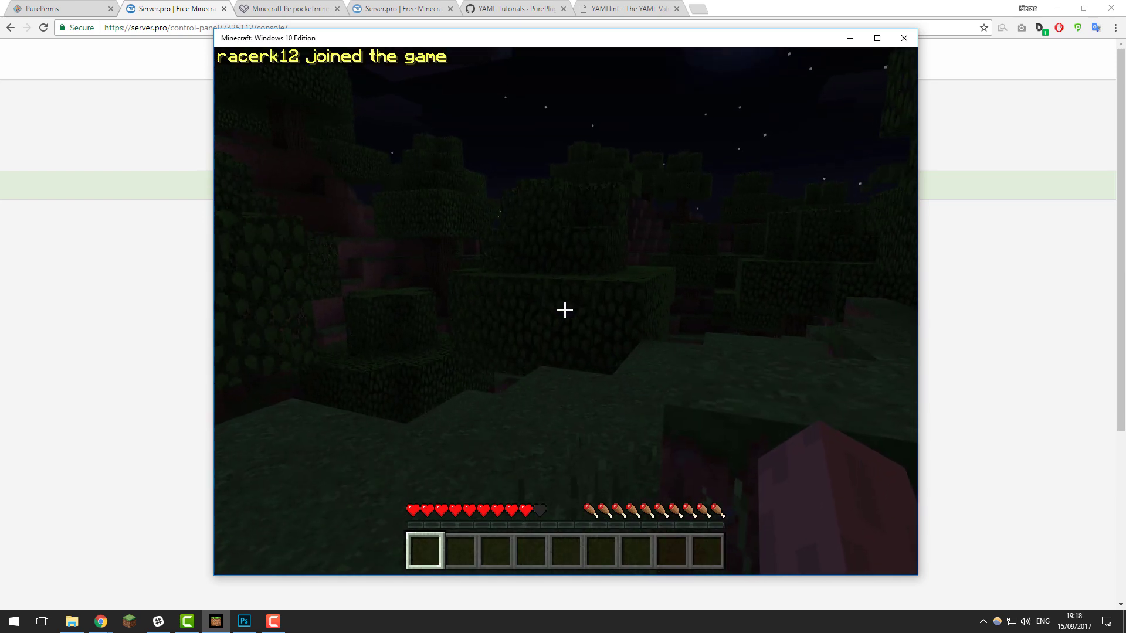
pyautogui.press('w')
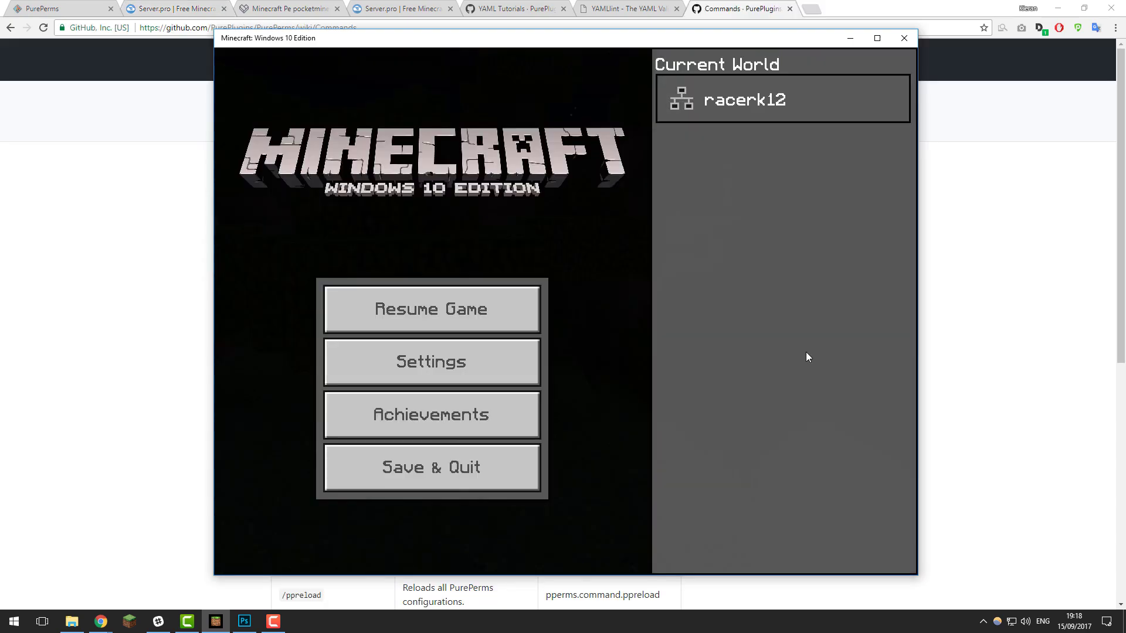
# Switch back to the browser to view the command and permission table on the PurePerms wiki's Commands page
pyautogui.click(988, 216)
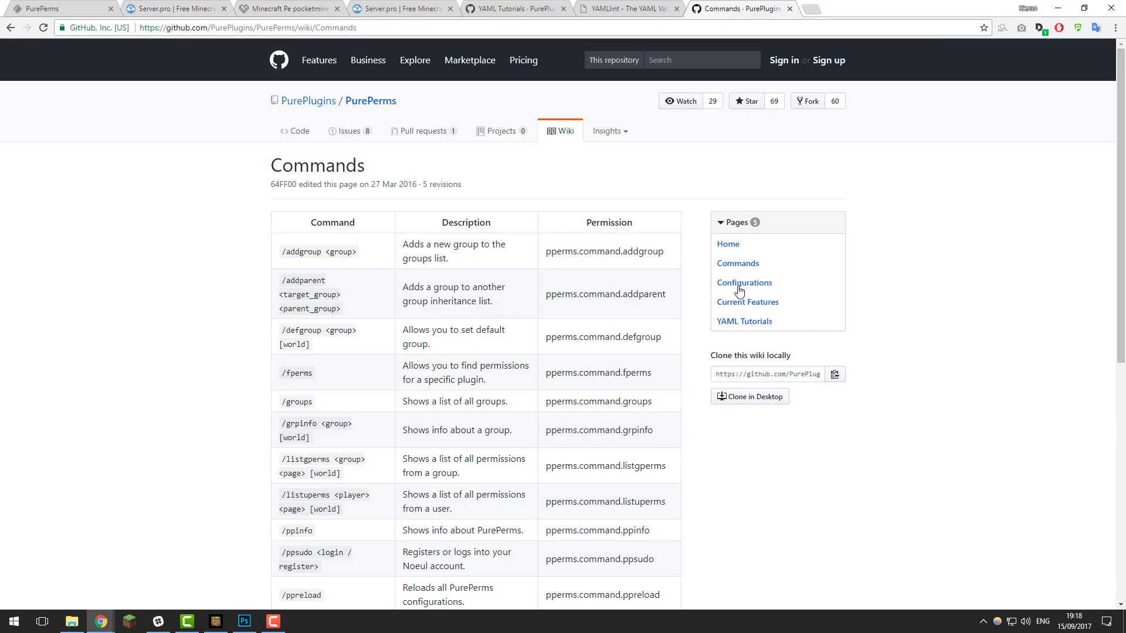